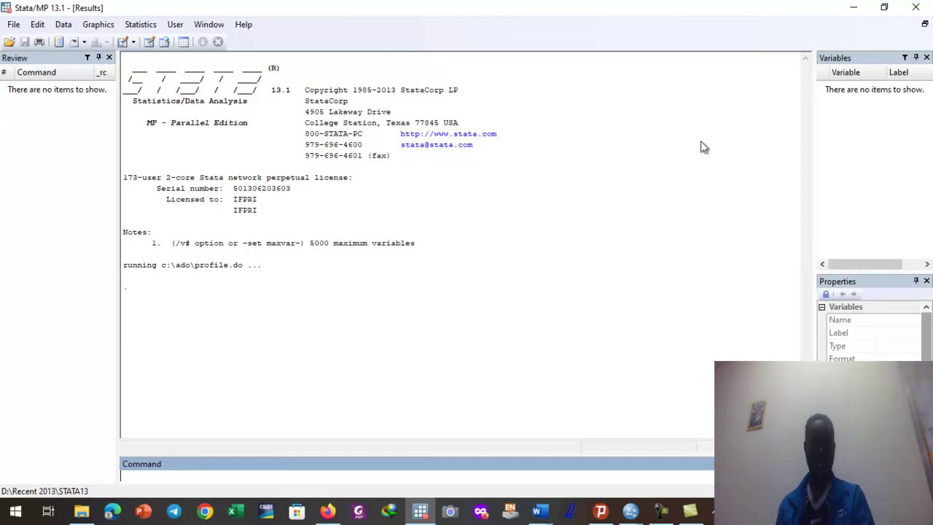
Step: Open the dataset "Demisie data in stata" from the Desktop folder and glance through its variable list
{"action": "left_click", "coordinate": [21, 27]}
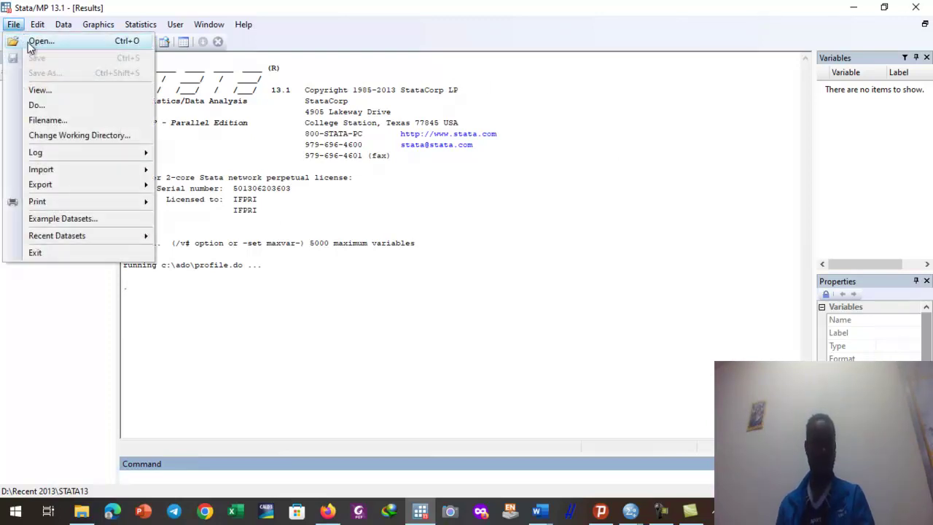
{"action": "left_click", "coordinate": [40, 42]}
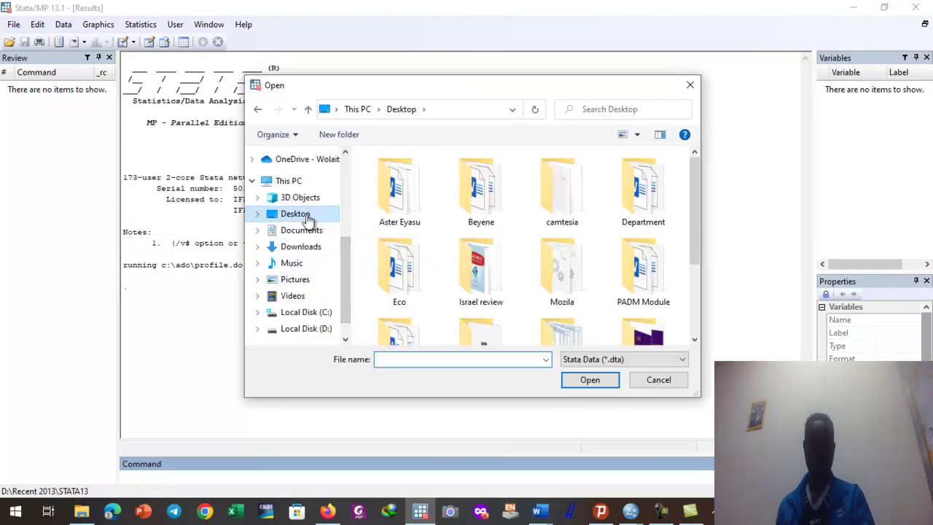
{"action": "left_click", "coordinate": [479, 209]}
{"action": "type", "text": "dem"}
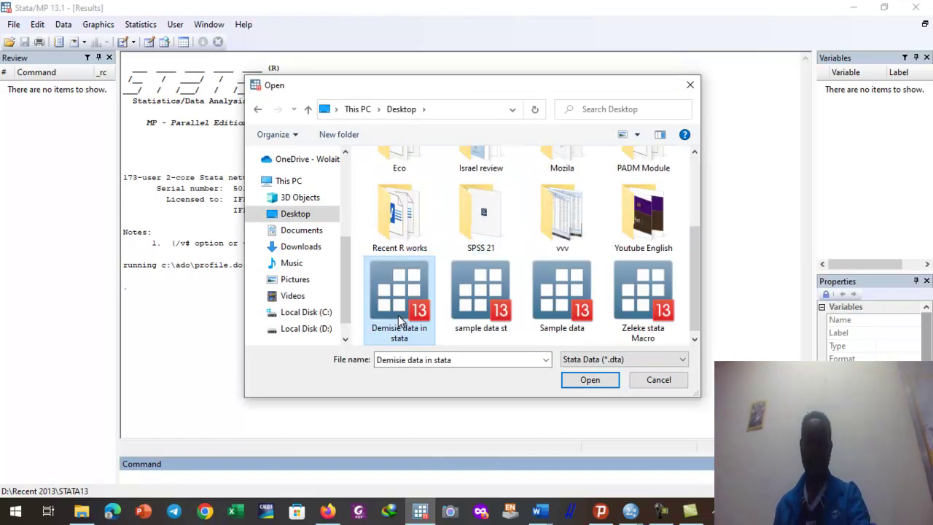
{"action": "left_click", "coordinate": [606, 382]}
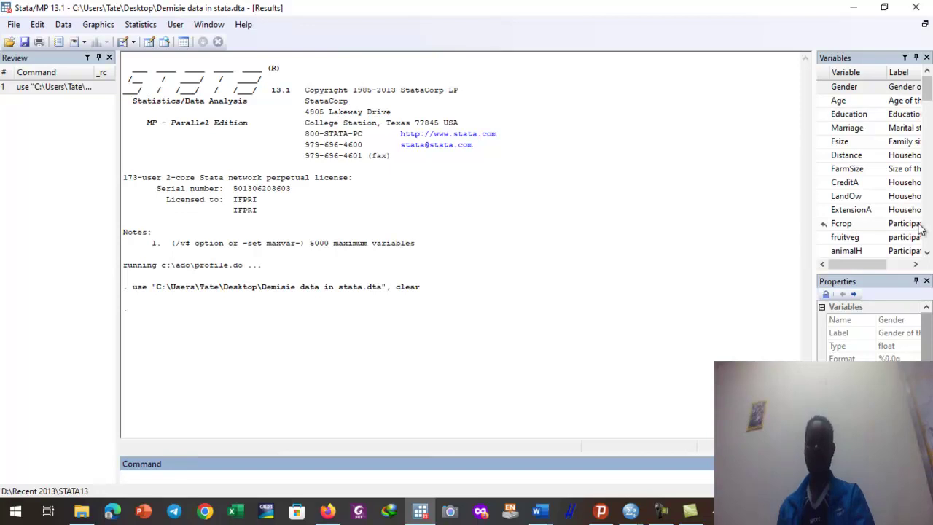
{"action": "scroll", "coordinate": [866, 219], "scroll_direction": "down", "scroll_amount": 4}
{"action": "scroll", "coordinate": [865, 211], "scroll_direction": "up", "scroll_amount": 4}
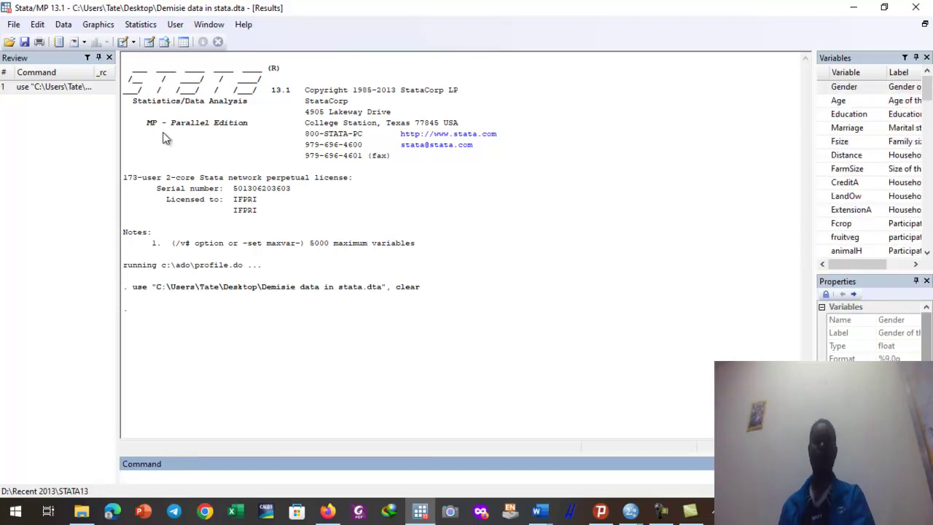
Step: Show the dataset in the Data Editor in edit mode and look through its columns as far as growingCashC
{"action": "left_click", "coordinate": [149, 42]}
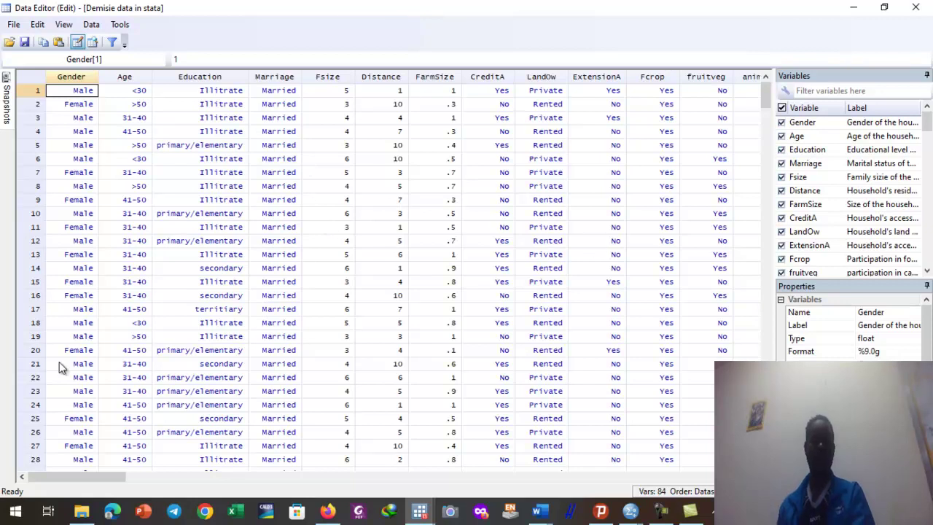
{"action": "left_click", "coordinate": [173, 476]}
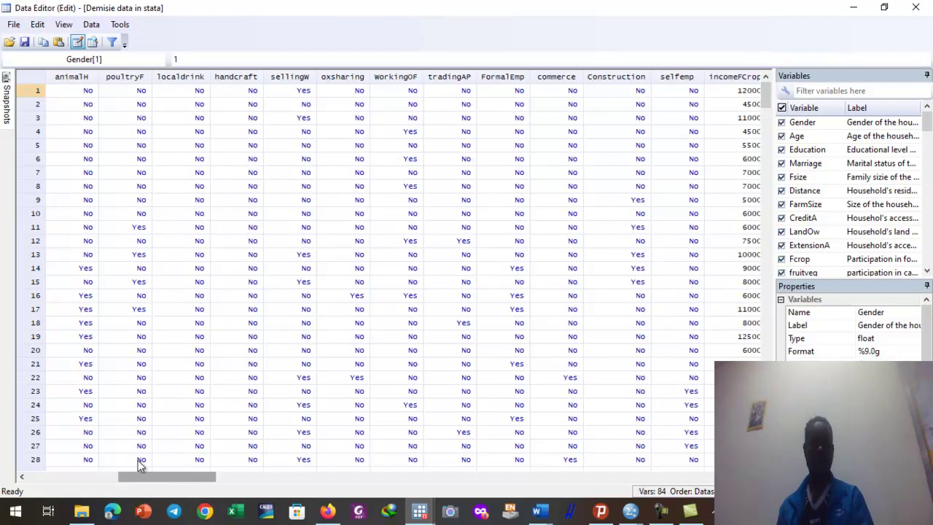
{"action": "left_click_drag", "start_coordinate": [137, 470], "coordinate": [288, 514]}
{"action": "scroll", "coordinate": [226, 436], "scroll_direction": "right", "scroll_amount": 6}
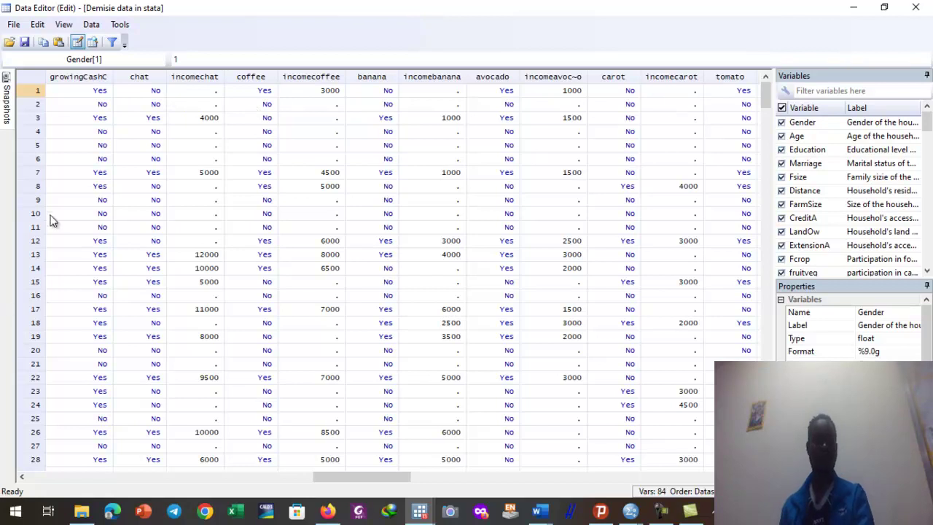
{"action": "scroll", "coordinate": [73, 125], "scroll_direction": "down", "scroll_amount": 2}
{"action": "scroll", "coordinate": [73, 125], "scroll_direction": "up", "scroll_amount": 2}
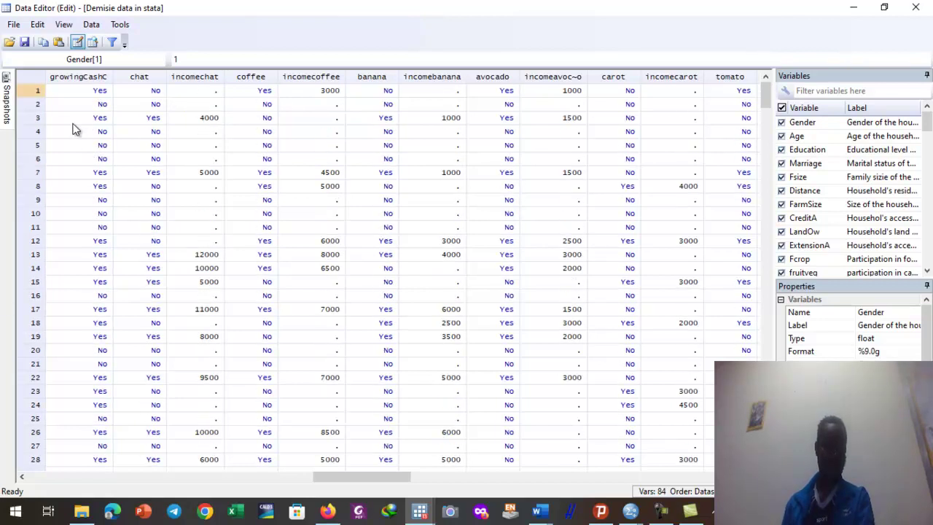
Step: Examine the growingCashC values in the first two rows and the second row's entries from incomechat to tomato
{"action": "left_click", "coordinate": [107, 93]}
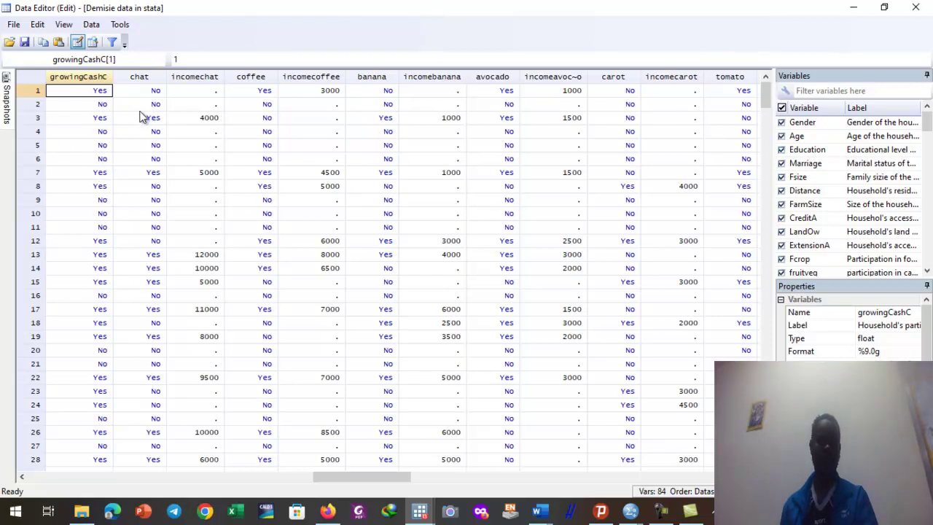
{"action": "left_click_drag", "start_coordinate": [209, 105], "coordinate": [712, 111]}
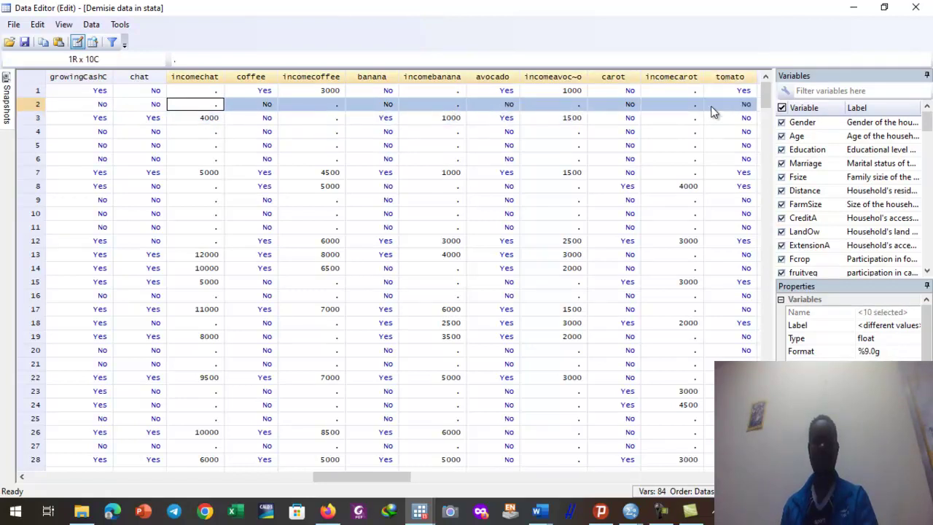
{"action": "left_click", "coordinate": [106, 105]}
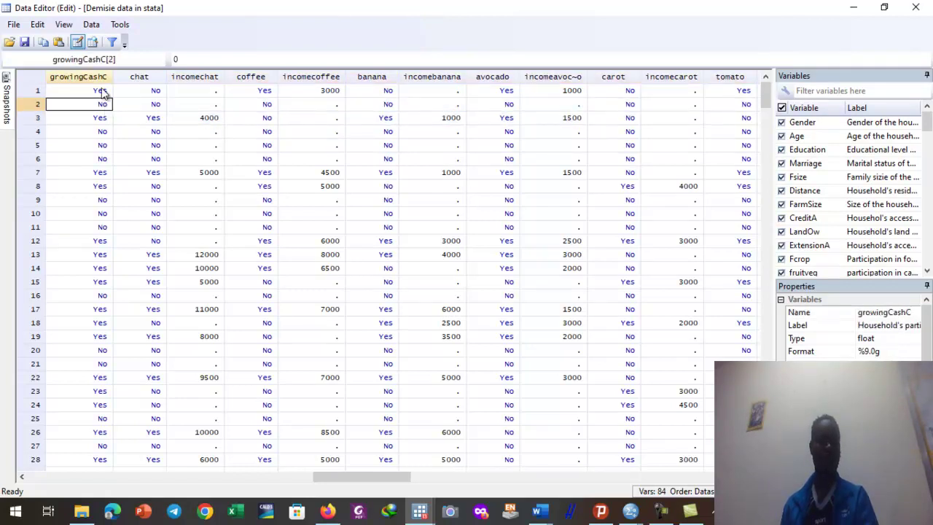
{"action": "left_click", "coordinate": [103, 93]}
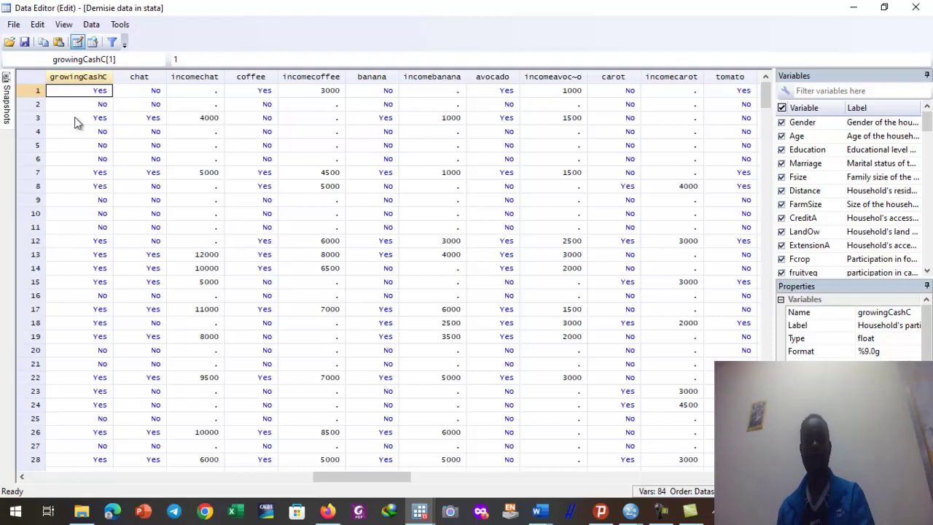
Step: Return to the Results window and locate growingCashC and the variables around it in the dataset's variable list
{"action": "mouse_move", "coordinate": [419, 504]}
{"action": "left_click", "coordinate": [371, 459]}
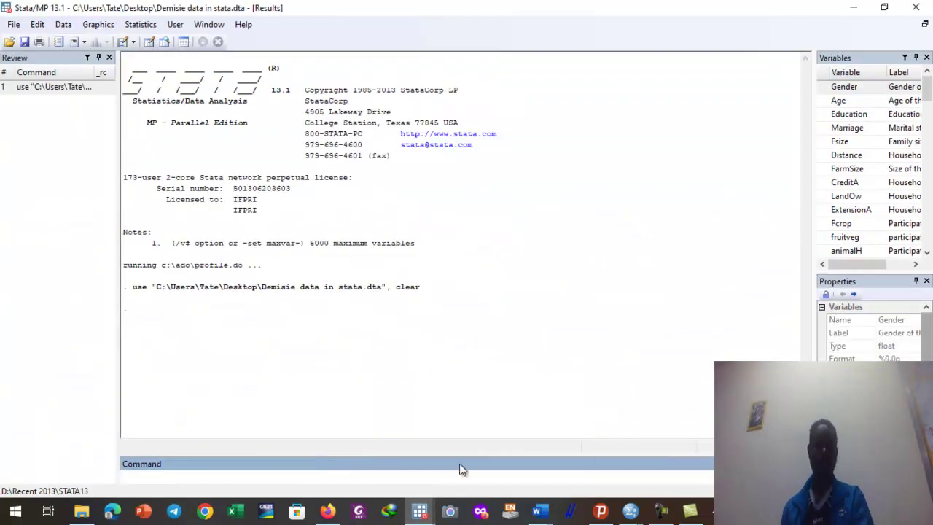
{"action": "left_click", "coordinate": [140, 475]}
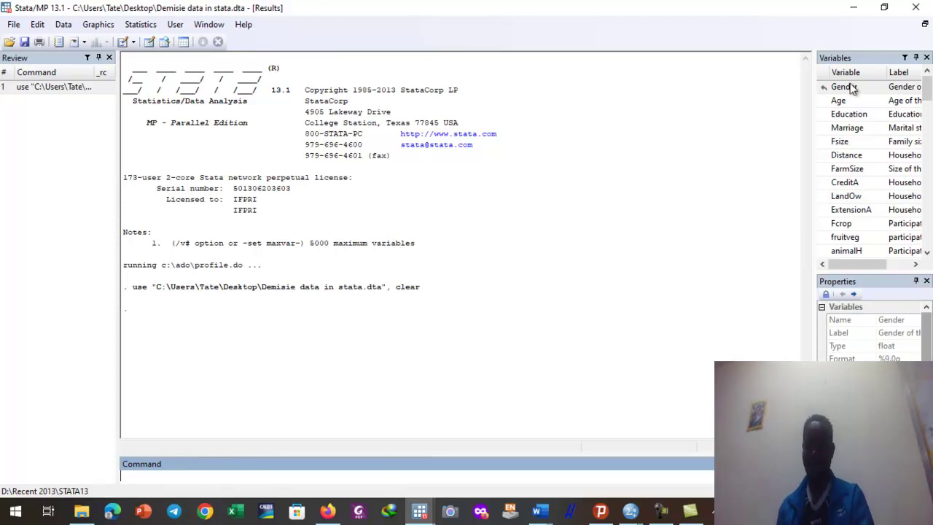
{"action": "scroll", "coordinate": [869, 144], "scroll_direction": "down", "scroll_amount": 2}
{"action": "scroll", "coordinate": [857, 169], "scroll_direction": "down", "scroll_amount": 9}
{"action": "scroll", "coordinate": [853, 238], "scroll_direction": "down", "scroll_amount": 1}
{"action": "scroll", "coordinate": [849, 218], "scroll_direction": "up", "scroll_amount": 2}
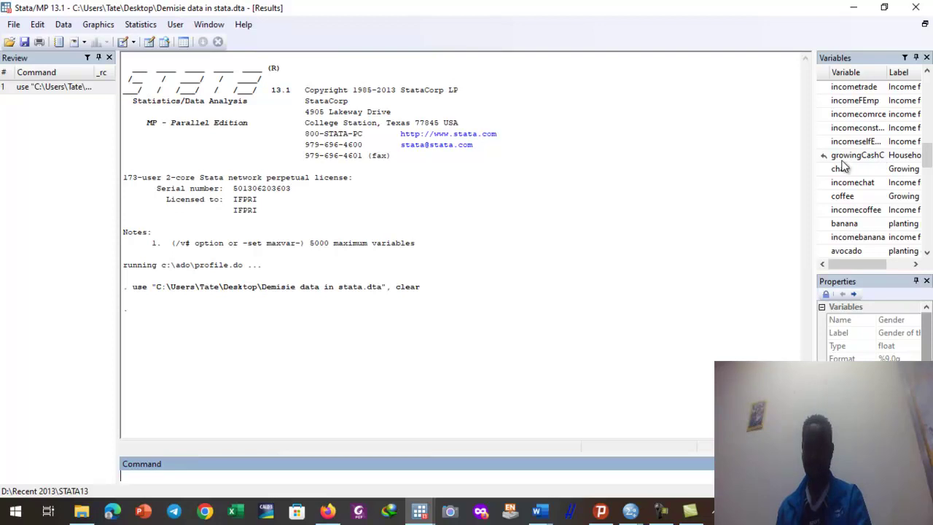
{"action": "scroll", "coordinate": [842, 167], "scroll_direction": "up", "scroll_amount": 1}
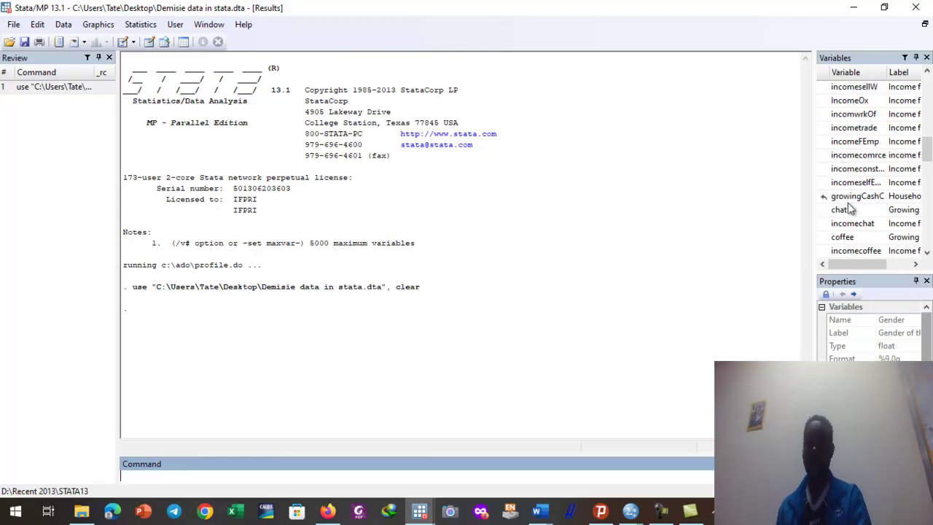
{"action": "scroll", "coordinate": [853, 202], "scroll_direction": "up", "scroll_amount": 10}
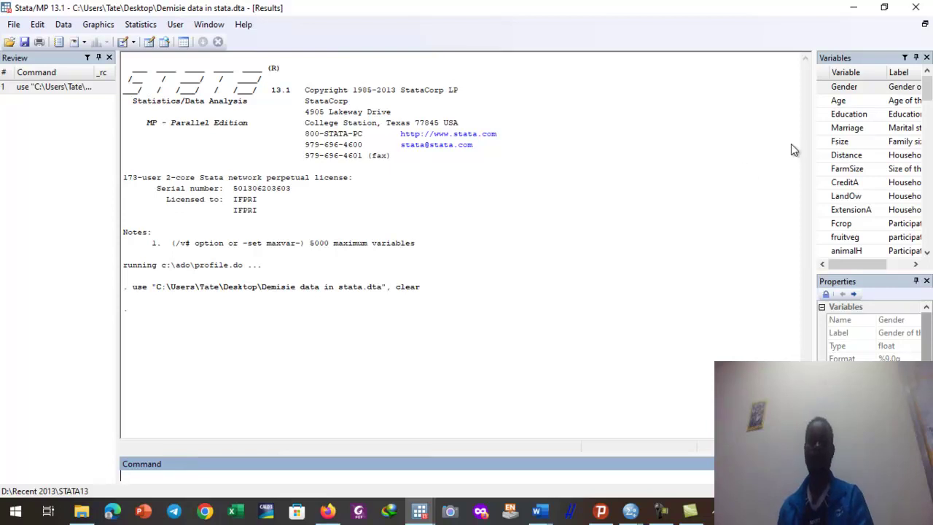
Step: Reopen the Data Editor at the first columns and review the Education categories across all records
{"action": "left_click", "coordinate": [149, 43]}
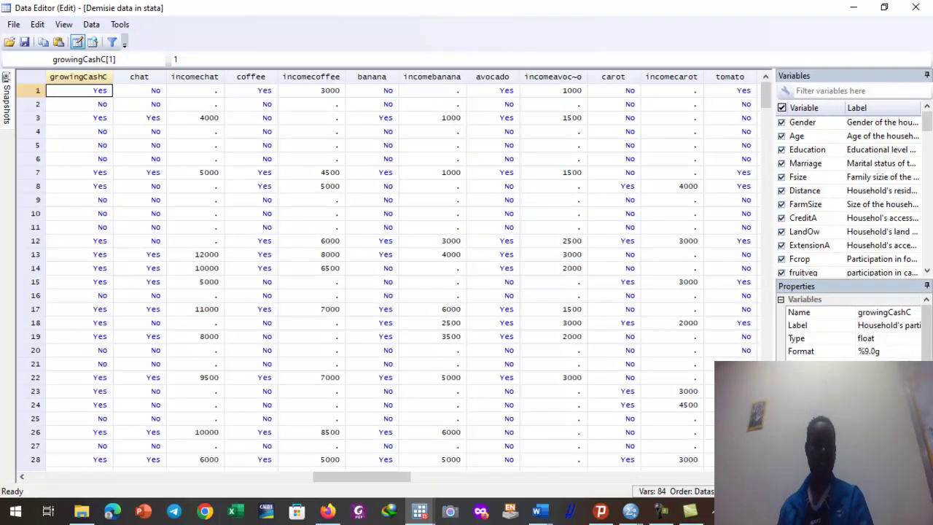
{"action": "left_click_drag", "start_coordinate": [375, 478], "coordinate": [56, 479]}
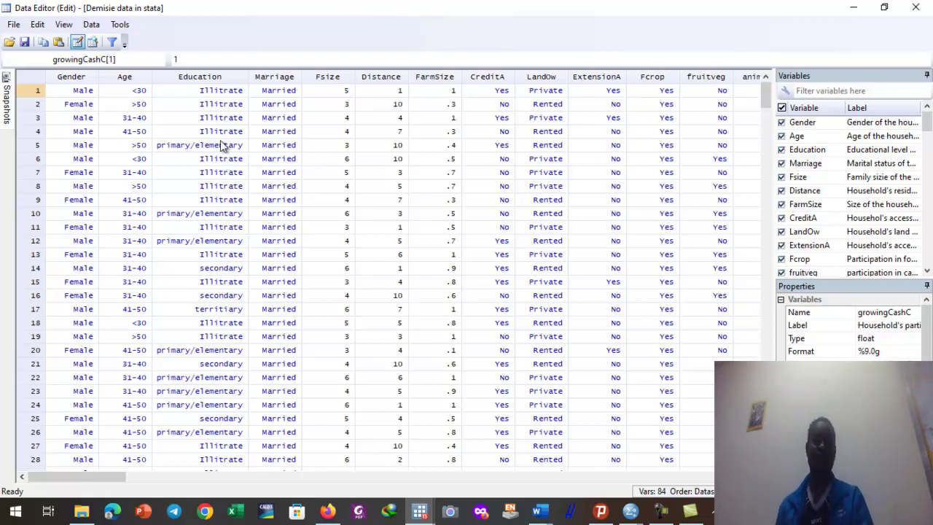
{"action": "scroll", "coordinate": [182, 313], "scroll_direction": "down", "scroll_amount": 4}
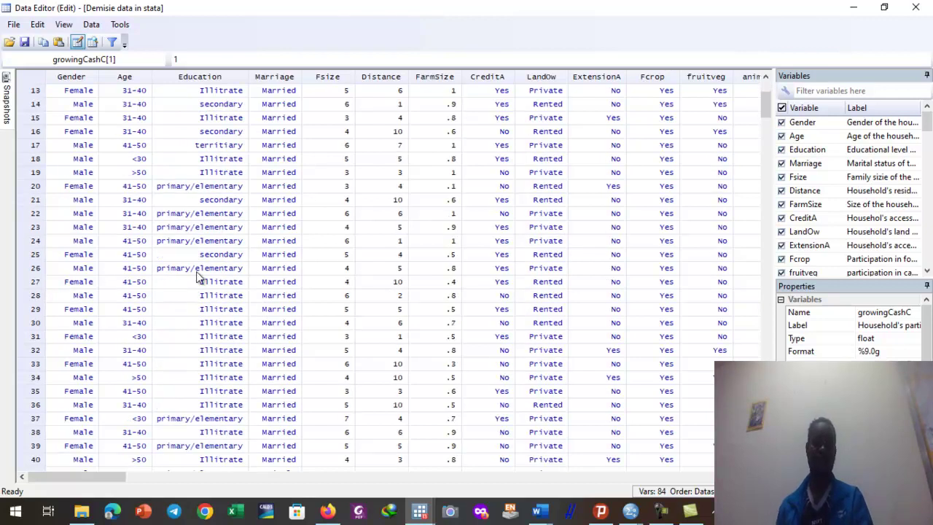
{"action": "scroll", "coordinate": [197, 276], "scroll_direction": "down", "scroll_amount": 20}
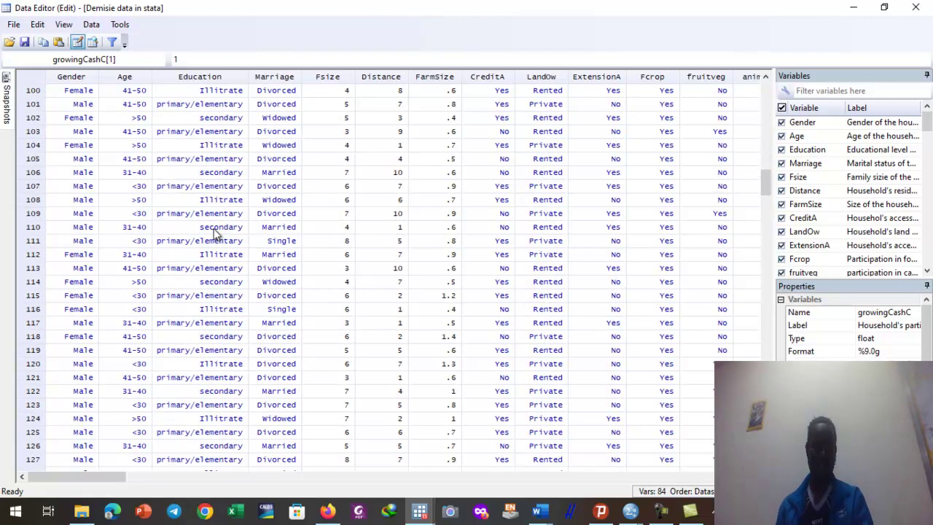
{"action": "scroll", "coordinate": [215, 231], "scroll_direction": "down", "scroll_amount": 20}
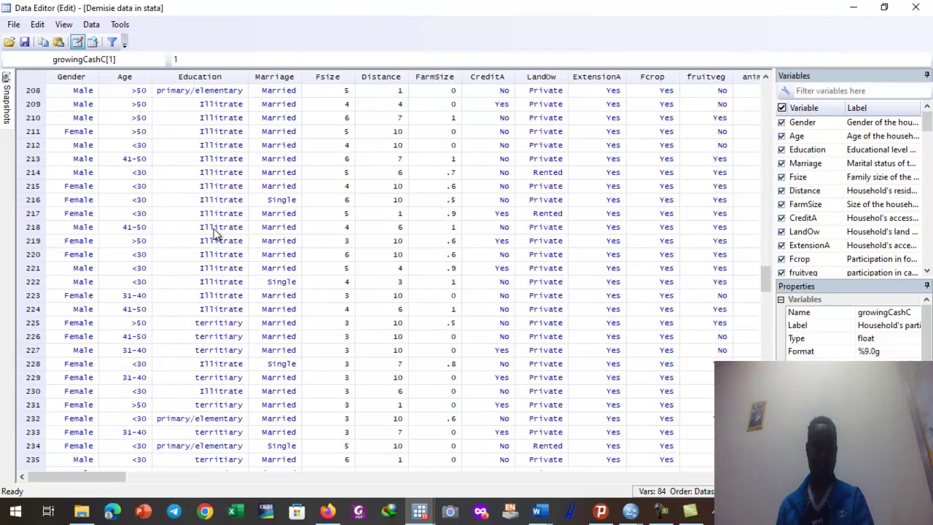
{"action": "scroll", "coordinate": [215, 232], "scroll_direction": "down", "scroll_amount": 20}
{"action": "scroll", "coordinate": [215, 232], "scroll_direction": "down", "scroll_amount": 18}
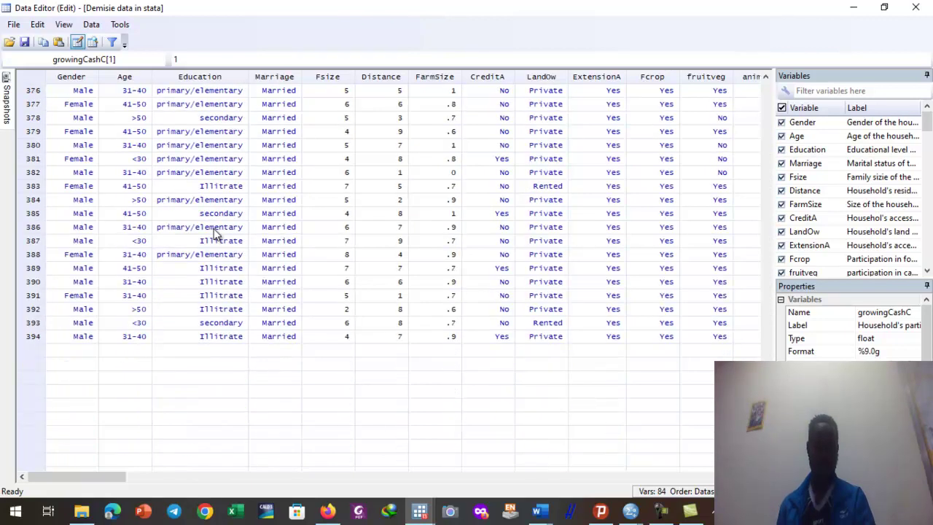
{"action": "scroll", "coordinate": [215, 231], "scroll_direction": "up", "scroll_amount": 20}
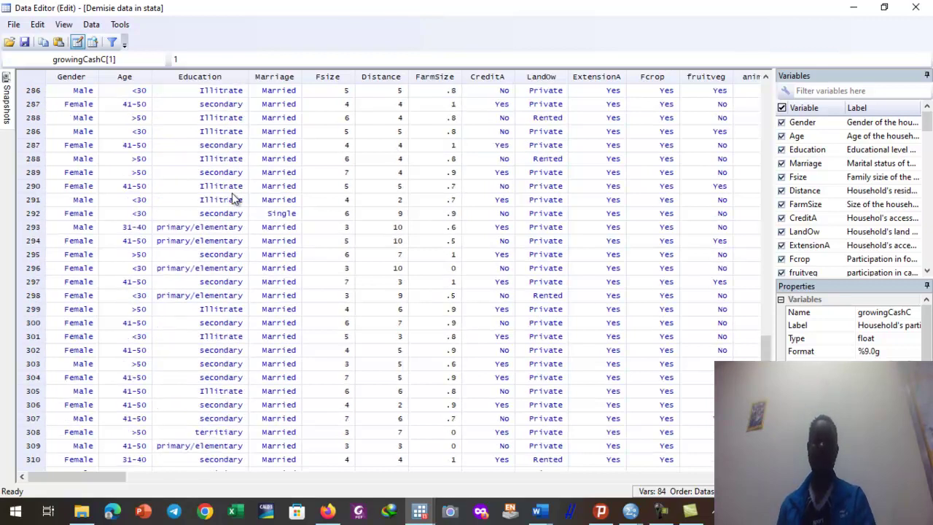
{"action": "scroll", "coordinate": [232, 198], "scroll_direction": "up", "scroll_amount": 20}
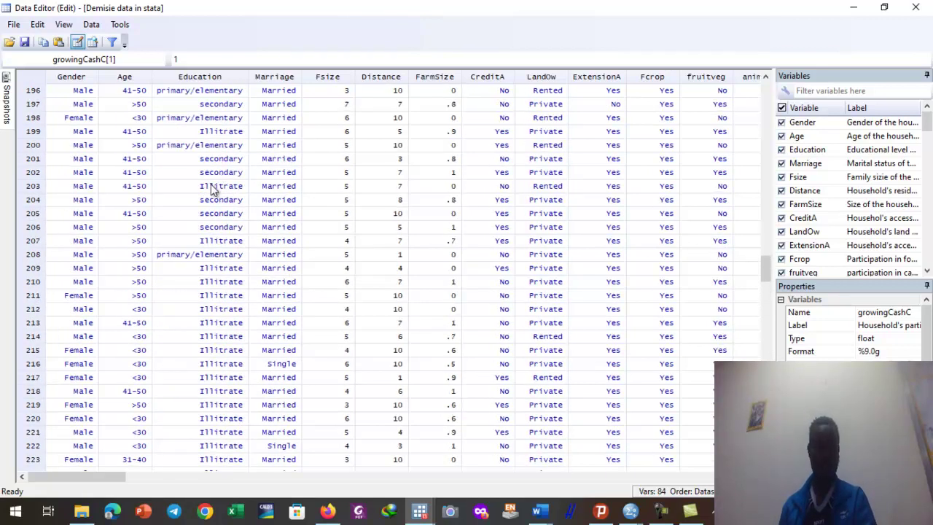
{"action": "scroll", "coordinate": [201, 193], "scroll_direction": "up", "scroll_amount": 19}
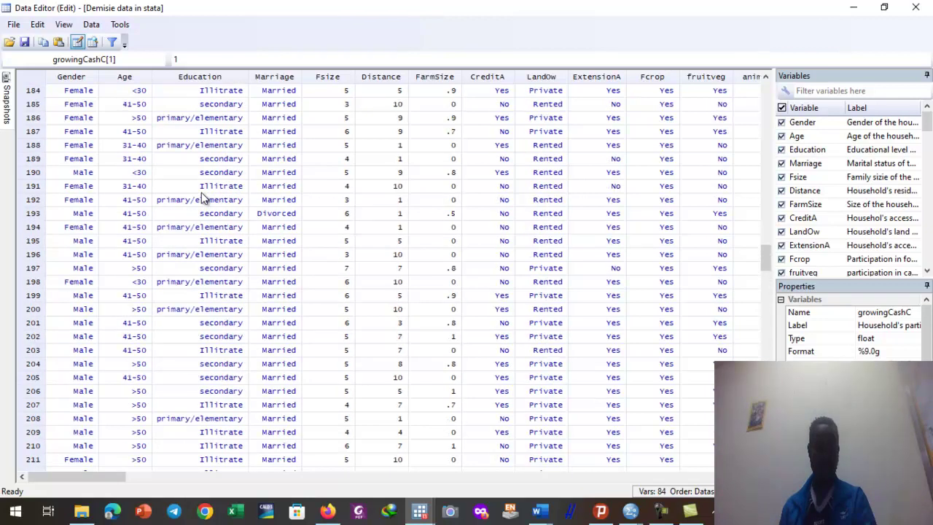
{"action": "scroll", "coordinate": [219, 143], "scroll_direction": "up", "scroll_amount": 20}
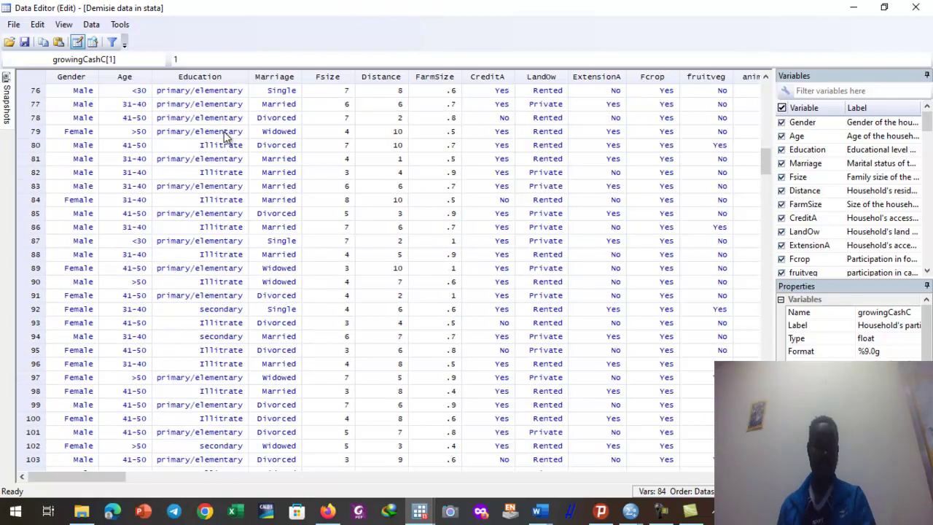
{"action": "scroll", "coordinate": [225, 136], "scroll_direction": "up", "scroll_amount": 16}
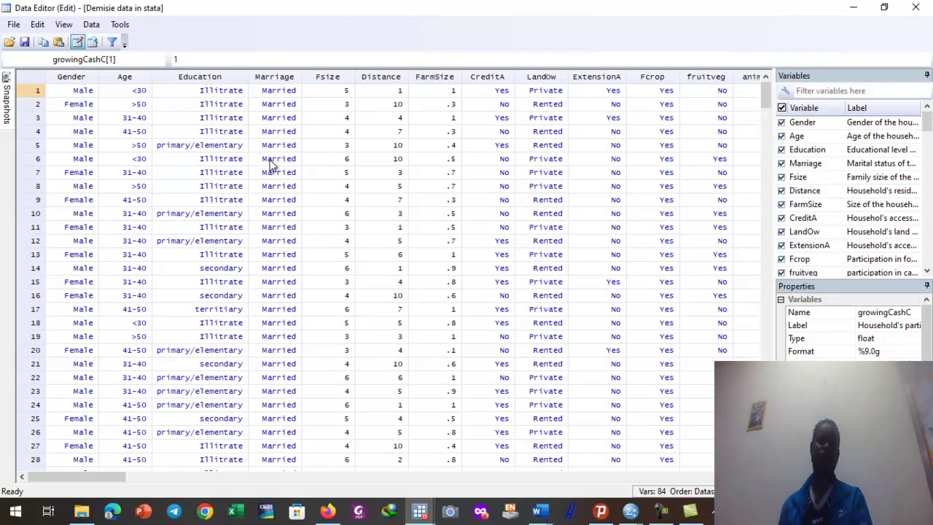
Step: Check the marital status categories in the Marriage column and individual Fsize values in the first ten rows
{"action": "scroll", "coordinate": [270, 168], "scroll_direction": "down", "scroll_amount": 16}
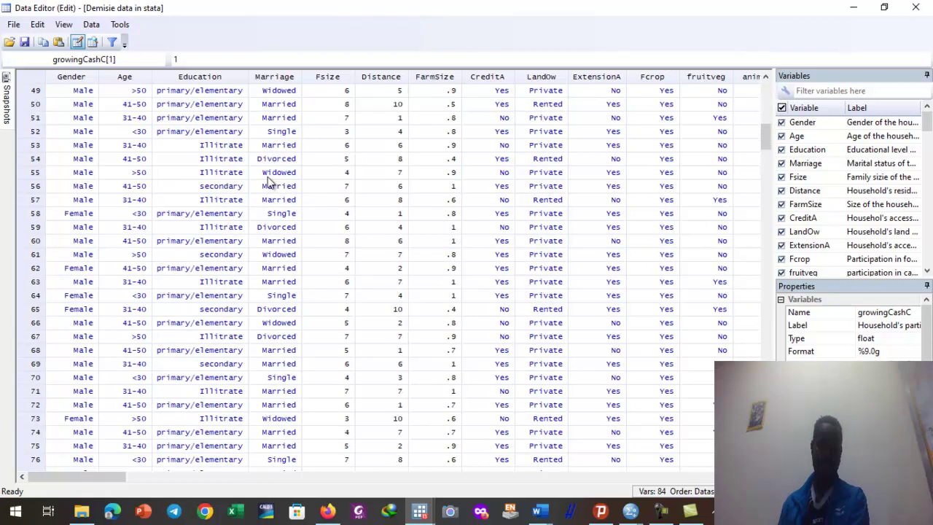
{"action": "scroll", "coordinate": [269, 182], "scroll_direction": "up", "scroll_amount": 16}
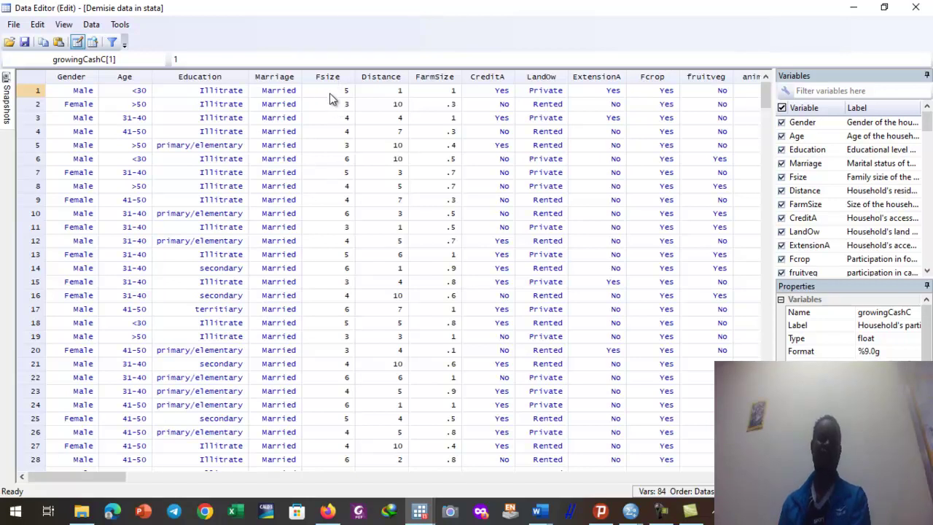
{"action": "left_click", "coordinate": [336, 91]}
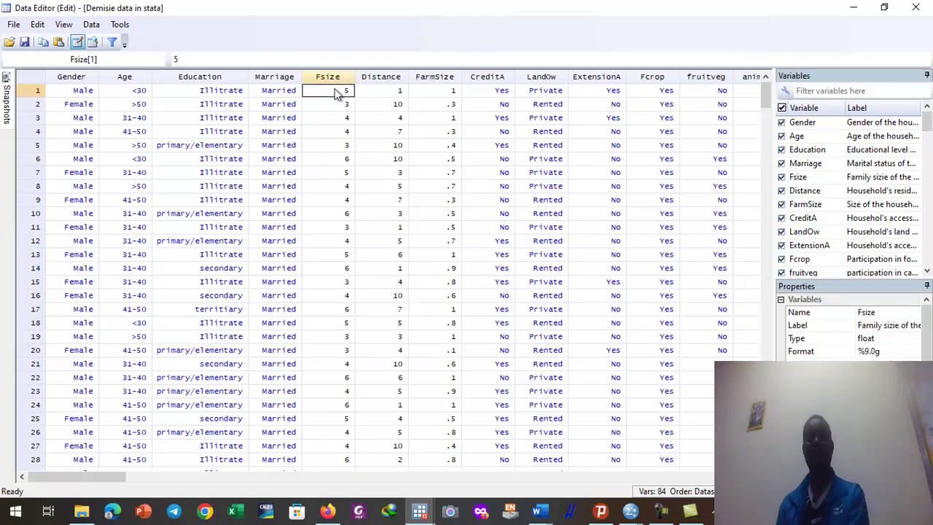
{"action": "left_click", "coordinate": [332, 118]}
{"action": "left_click", "coordinate": [332, 135]}
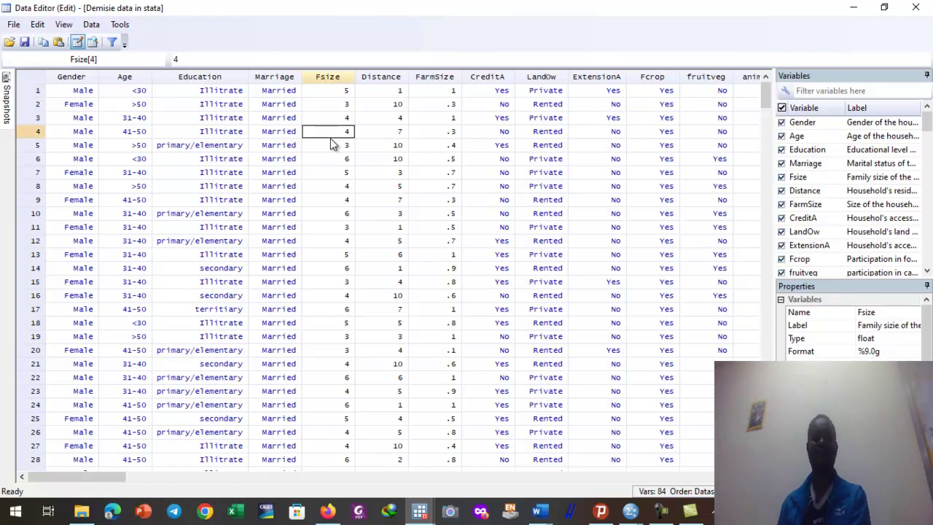
{"action": "left_click", "coordinate": [329, 173]}
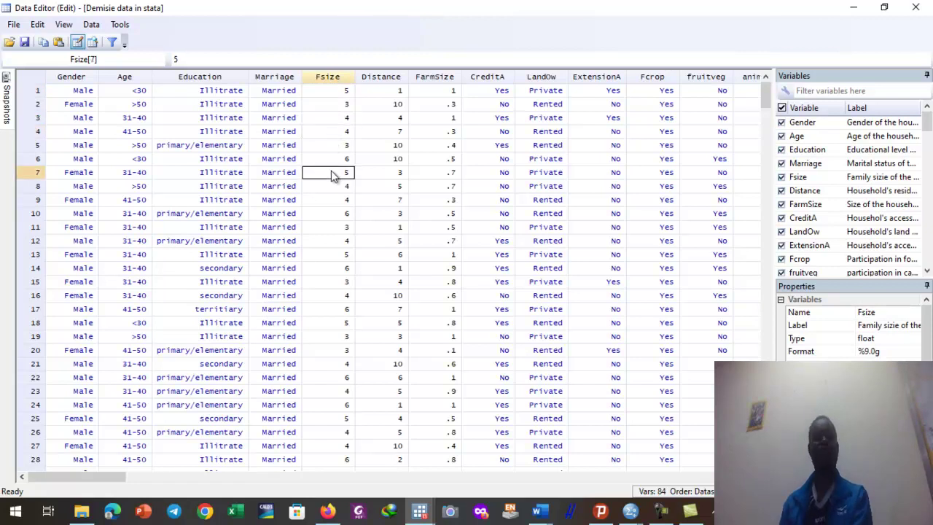
{"action": "left_click", "coordinate": [344, 213]}
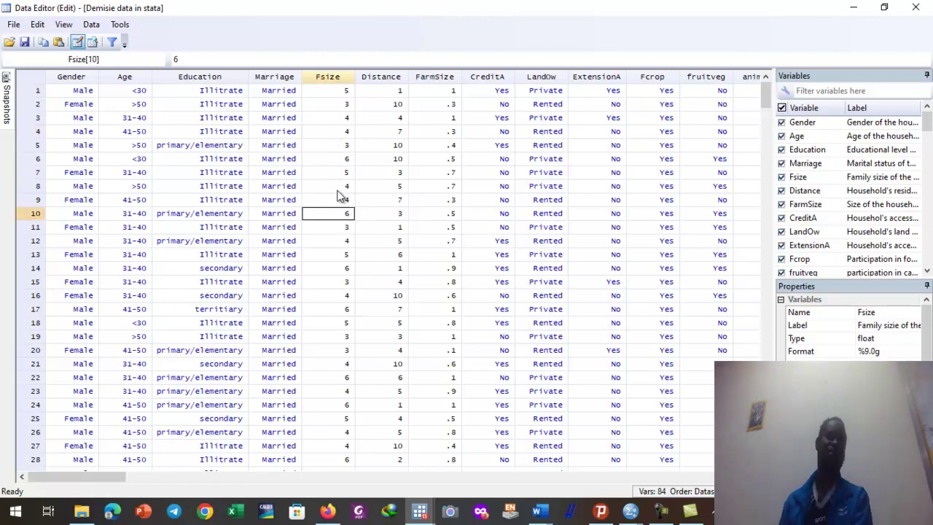
Step: Check individual Fsize, CreditA, LandOw and ExtensionA values in the first three records, including the numeric codes behind the category labels
{"action": "left_click", "coordinate": [335, 92]}
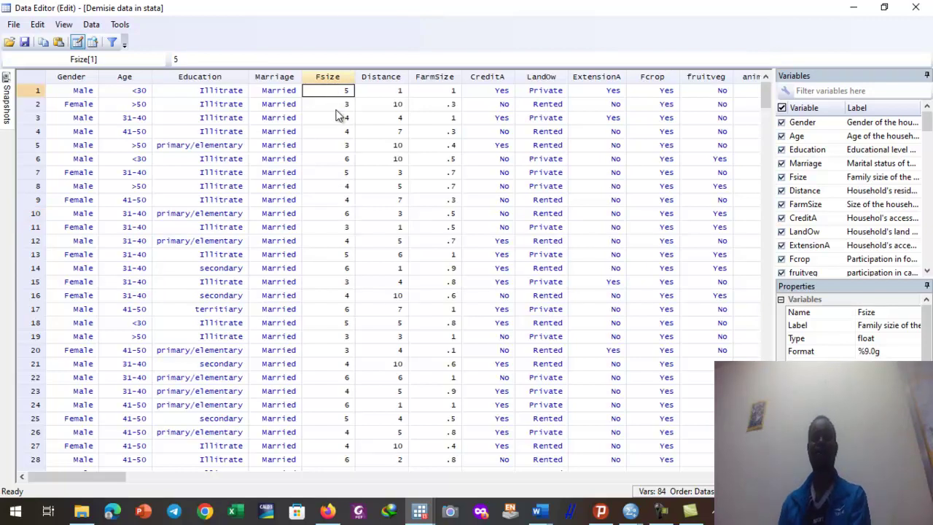
{"action": "left_click", "coordinate": [336, 109]}
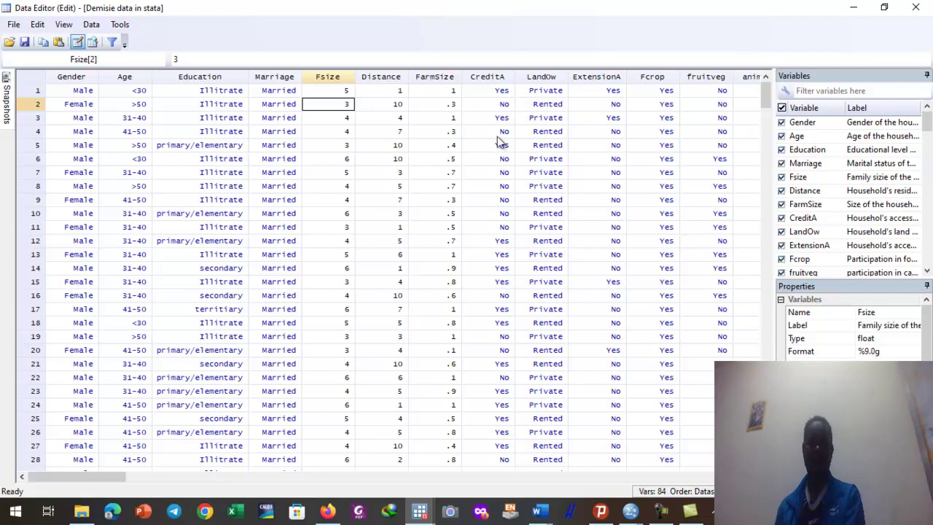
{"action": "left_click", "coordinate": [504, 94]}
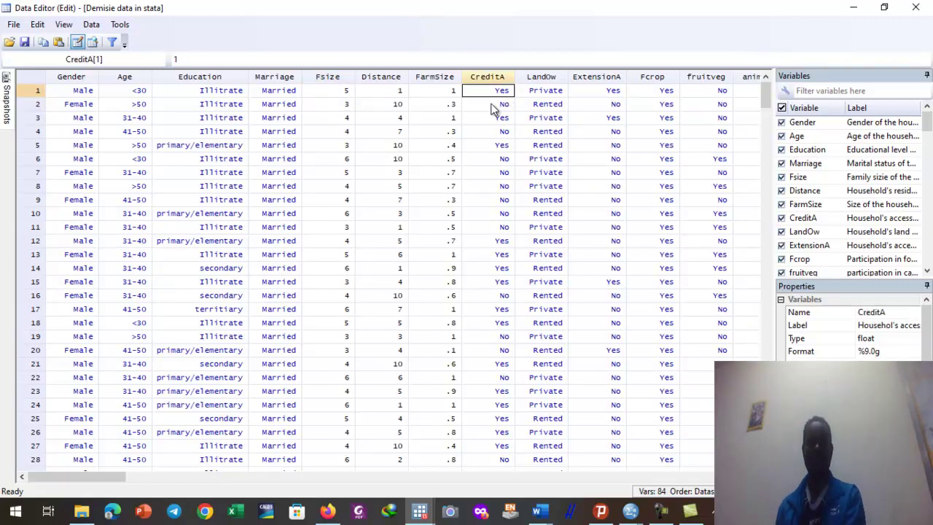
{"action": "left_click", "coordinate": [496, 108]}
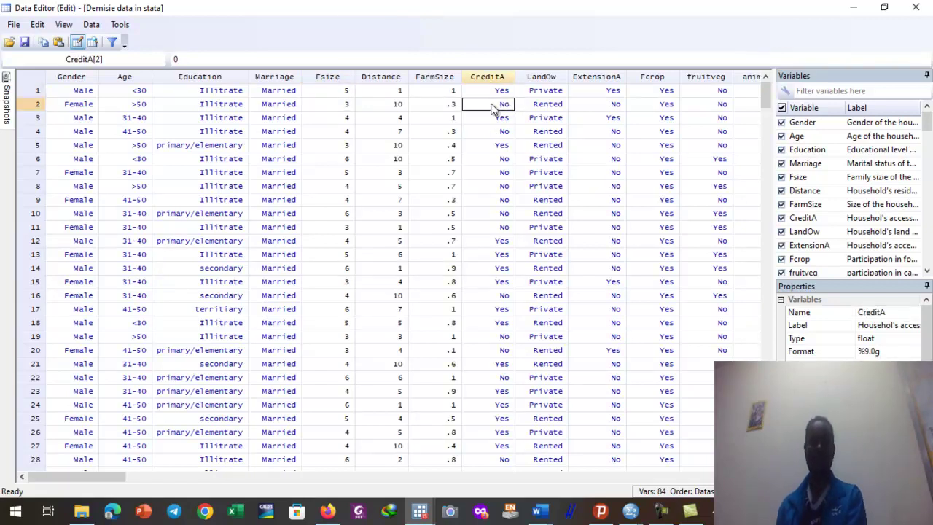
{"action": "left_click", "coordinate": [544, 93]}
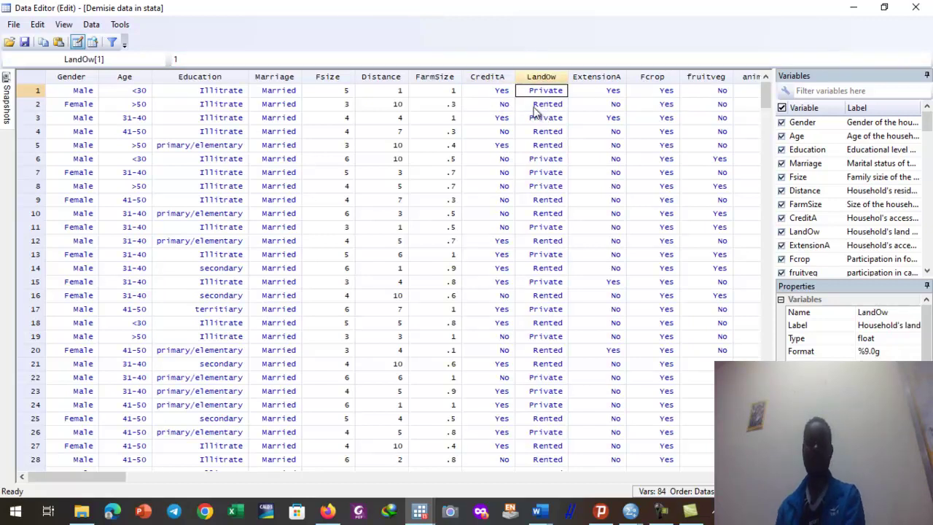
{"action": "left_click", "coordinate": [597, 92]}
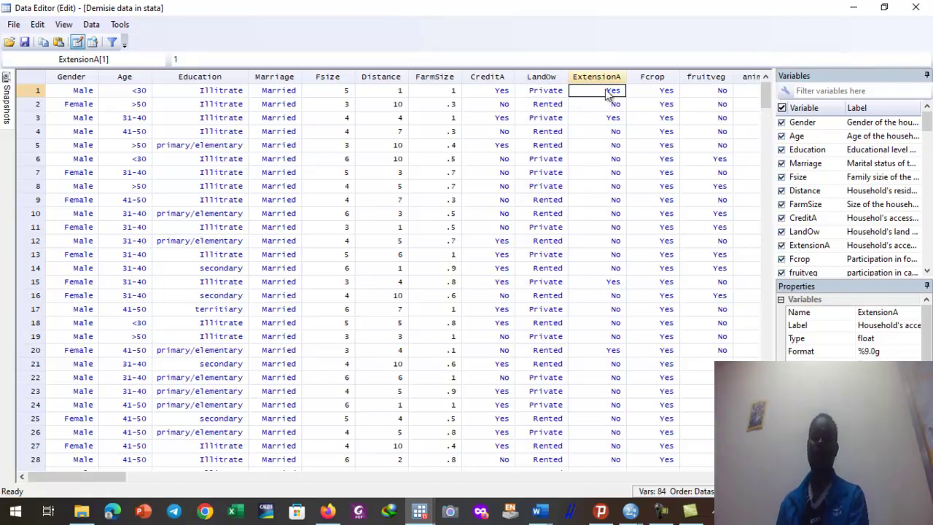
{"action": "left_click", "coordinate": [610, 118]}
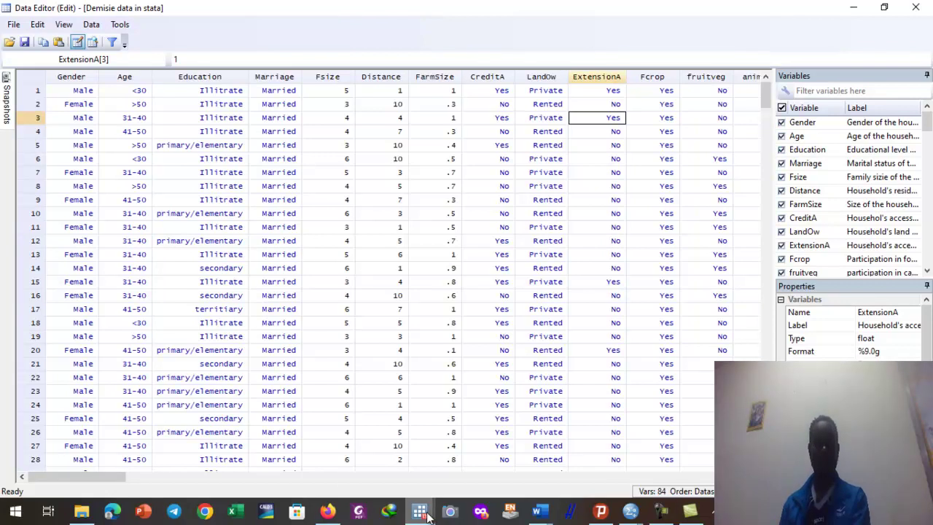
Step: Return to the Results window and start a logit command on the command line
{"action": "mouse_move", "coordinate": [411, 513]}
{"action": "left_click", "coordinate": [350, 469]}
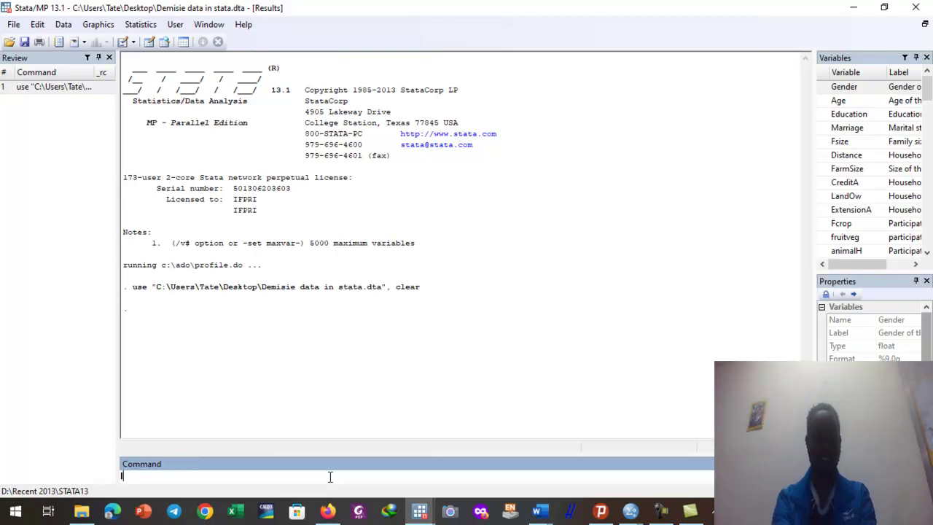
{"action": "type", "text": "git"}
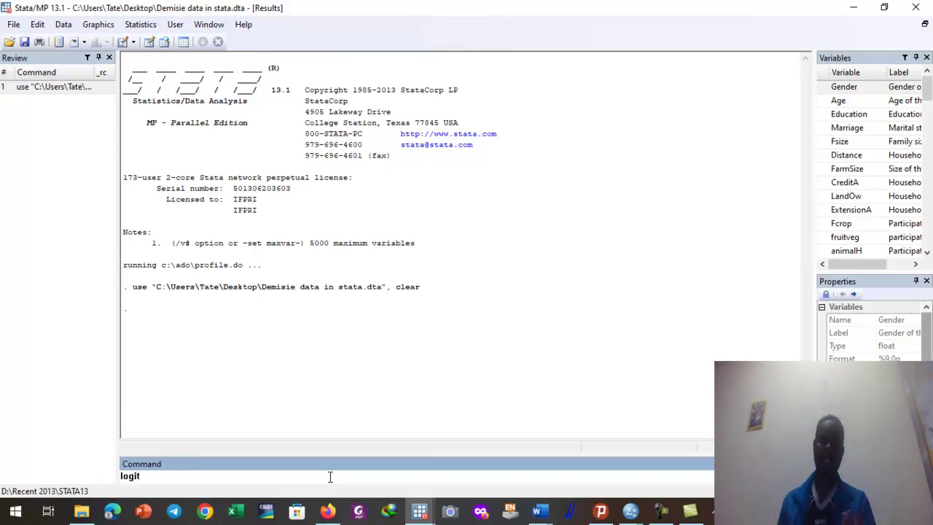
Step: Find growingCashC in the dataset's variable list and add it to the logit command as the dependent variable
{"action": "scroll", "coordinate": [889, 234], "scroll_direction": "down", "scroll_amount": 3}
{"action": "scroll", "coordinate": [889, 234], "scroll_direction": "down", "scroll_amount": 15}
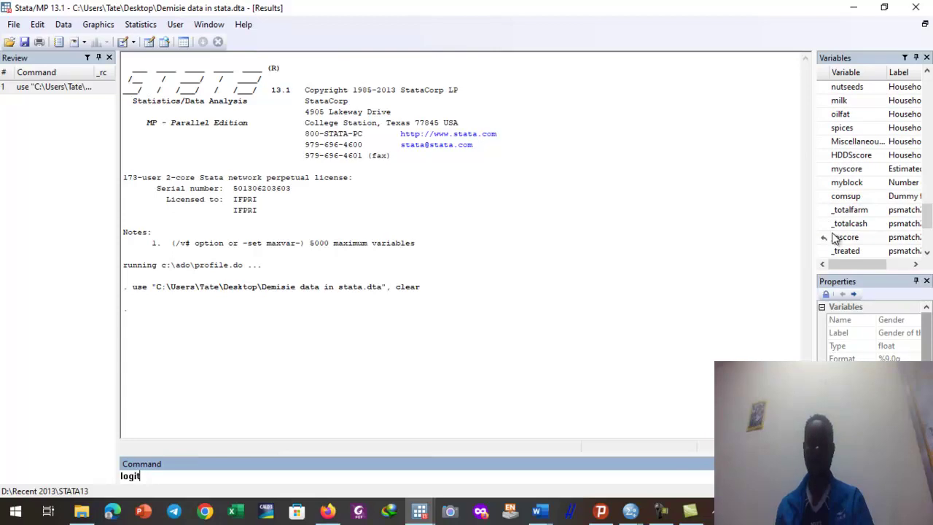
{"action": "scroll", "coordinate": [849, 215], "scroll_direction": "down", "scroll_amount": 3}
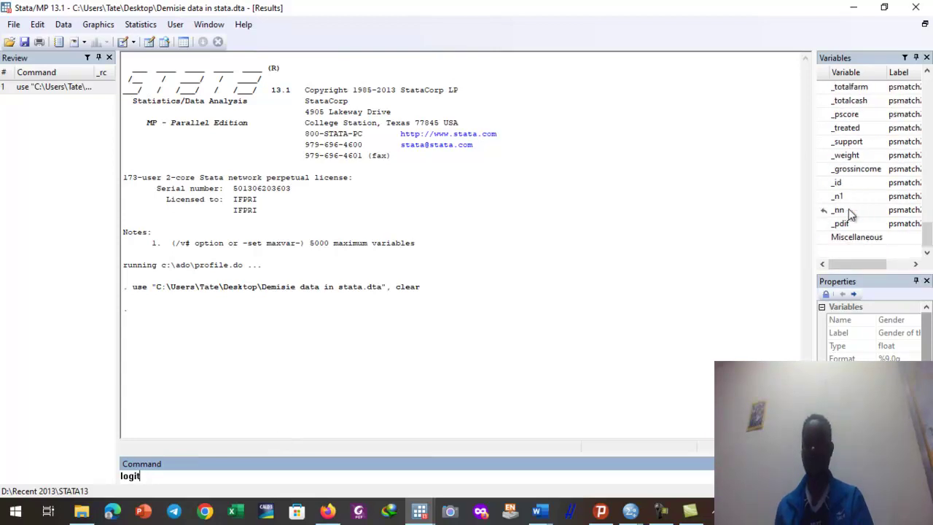
{"action": "scroll", "coordinate": [849, 212], "scroll_direction": "up", "scroll_amount": 8}
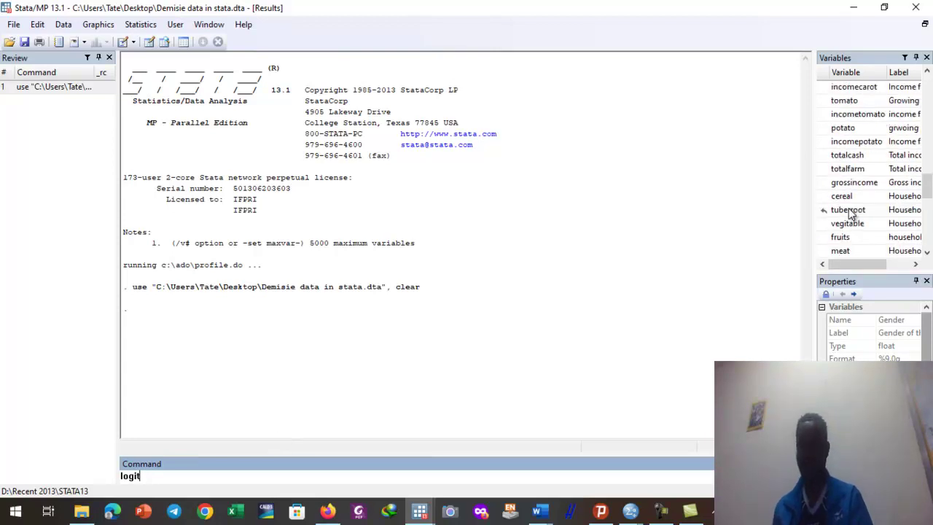
{"action": "scroll", "coordinate": [864, 159], "scroll_direction": "up", "scroll_amount": 7}
{"action": "scroll", "coordinate": [864, 159], "scroll_direction": "up", "scroll_amount": 6}
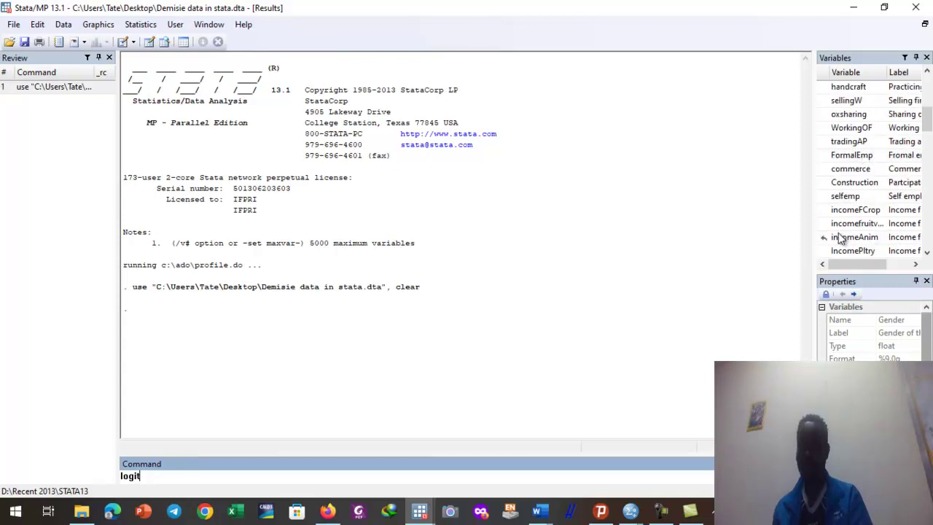
{"action": "scroll", "coordinate": [860, 156], "scroll_direction": "up", "scroll_amount": 6}
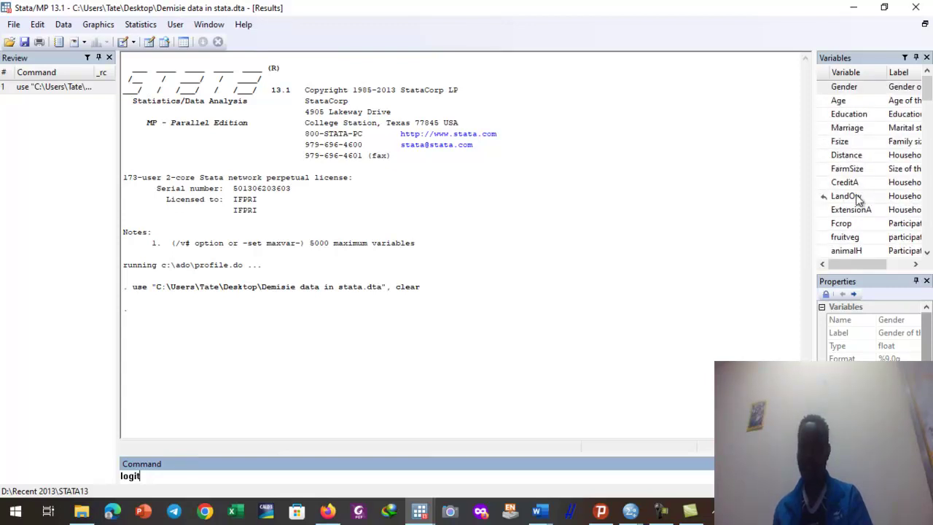
{"action": "scroll", "coordinate": [858, 204], "scroll_direction": "down", "scroll_amount": 10}
{"action": "scroll", "coordinate": [858, 251], "scroll_direction": "down", "scroll_amount": 1}
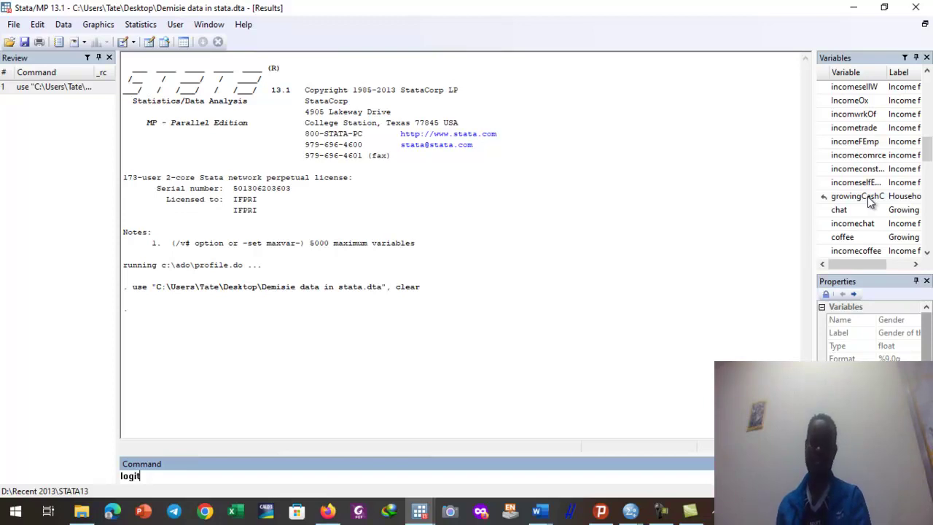
{"action": "double_click", "coordinate": [860, 196]}
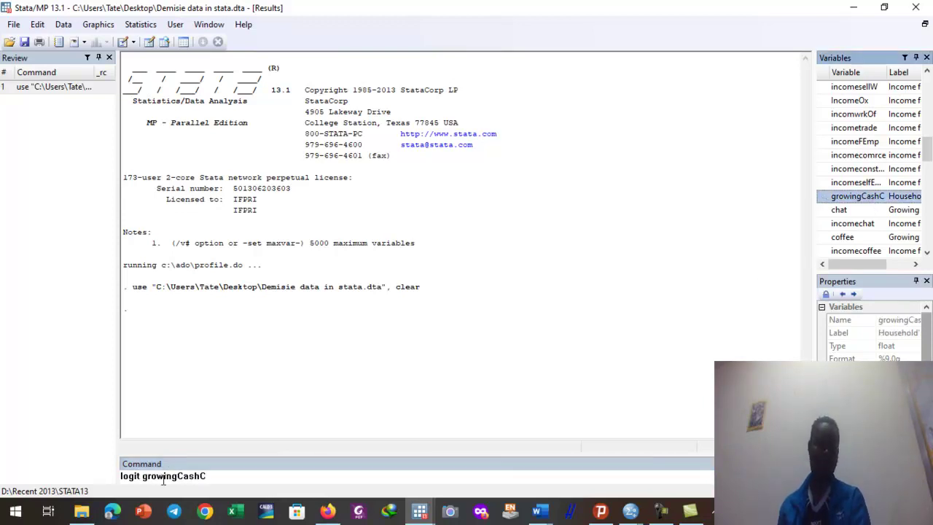
{"action": "left_click", "coordinate": [237, 476]}
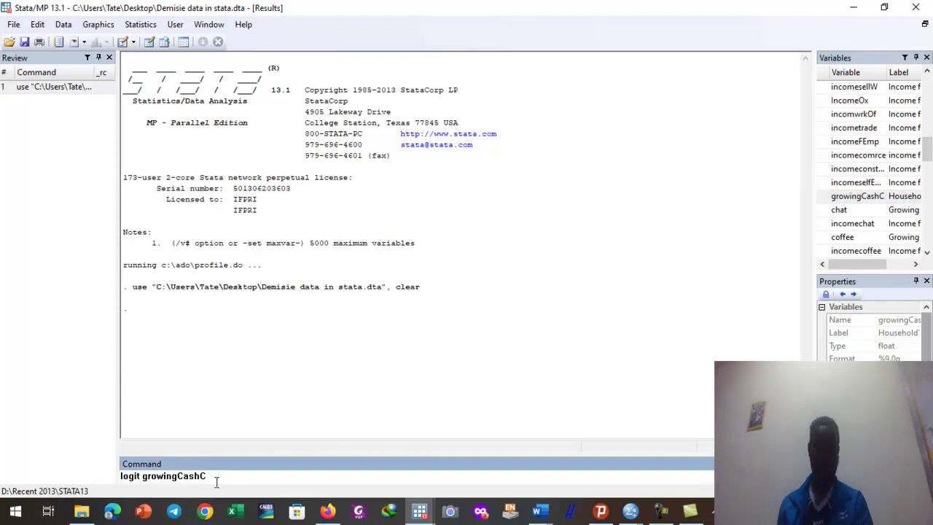
Step: Add Gender, Education, Marriage, Fsize, Distance, FarmSize, CreditA, LandOw and ExtensionA to the logit command as independent variables
{"action": "scroll", "coordinate": [904, 188], "scroll_direction": "up", "scroll_amount": 5}
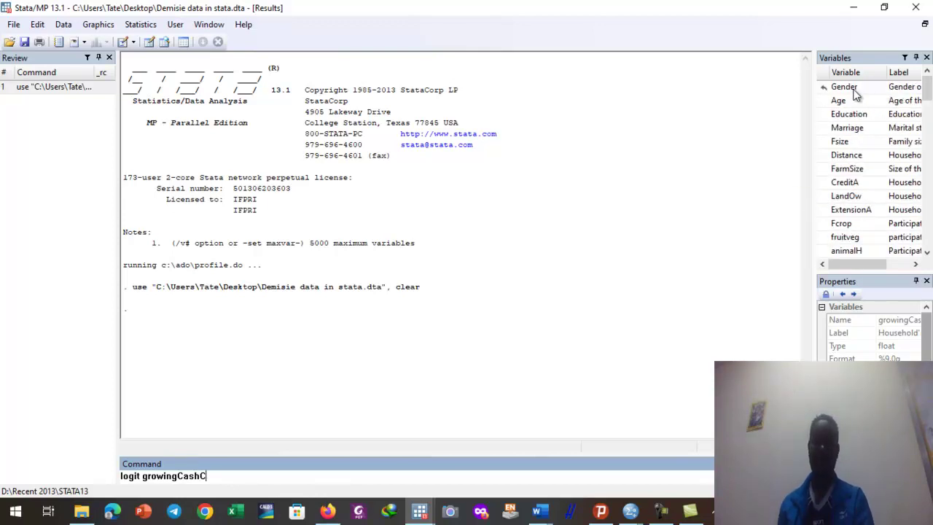
{"action": "left_click", "coordinate": [854, 90]}
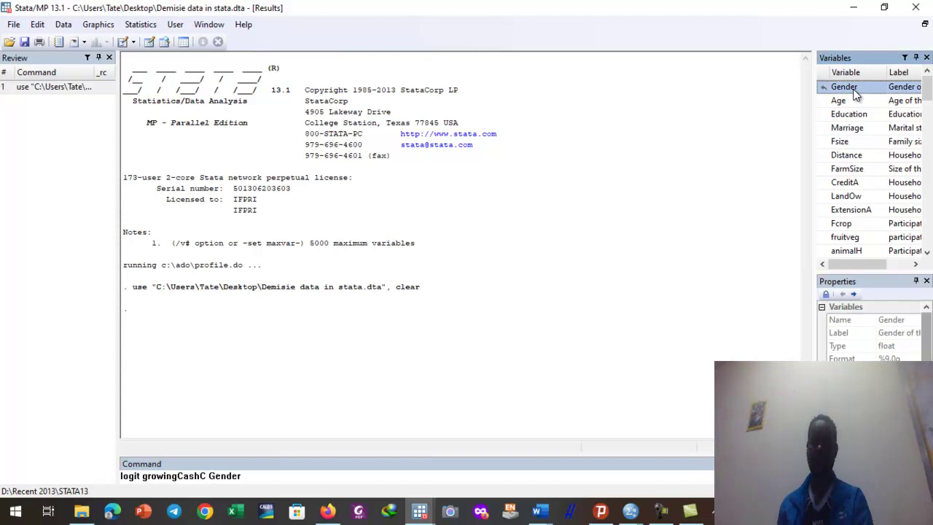
{"action": "left_click", "coordinate": [850, 116]}
{"action": "left_click", "coordinate": [850, 130]}
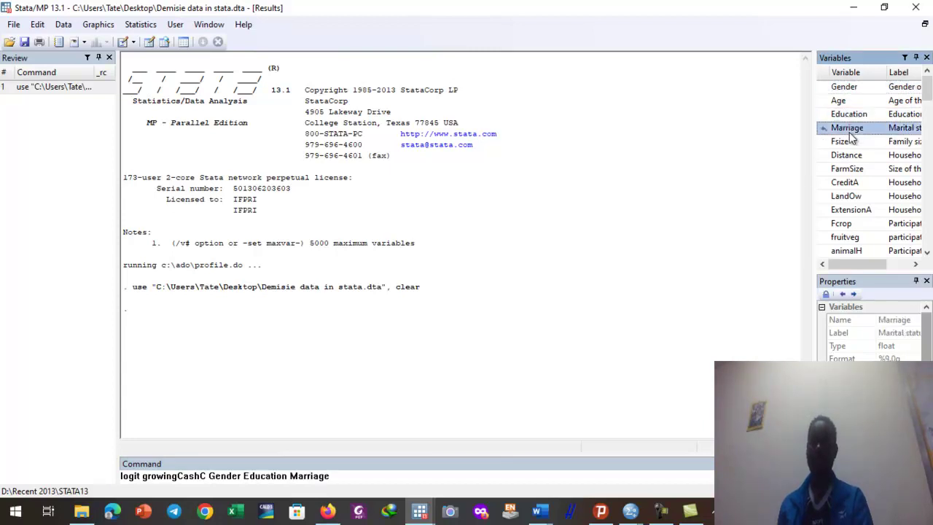
{"action": "left_click", "coordinate": [845, 142]}
{"action": "left_click", "coordinate": [847, 156]}
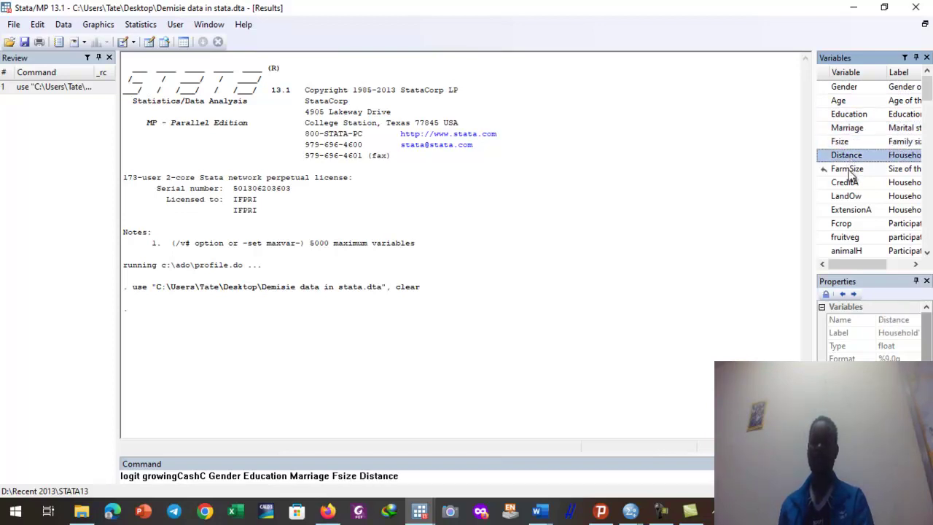
{"action": "left_click", "coordinate": [848, 170]}
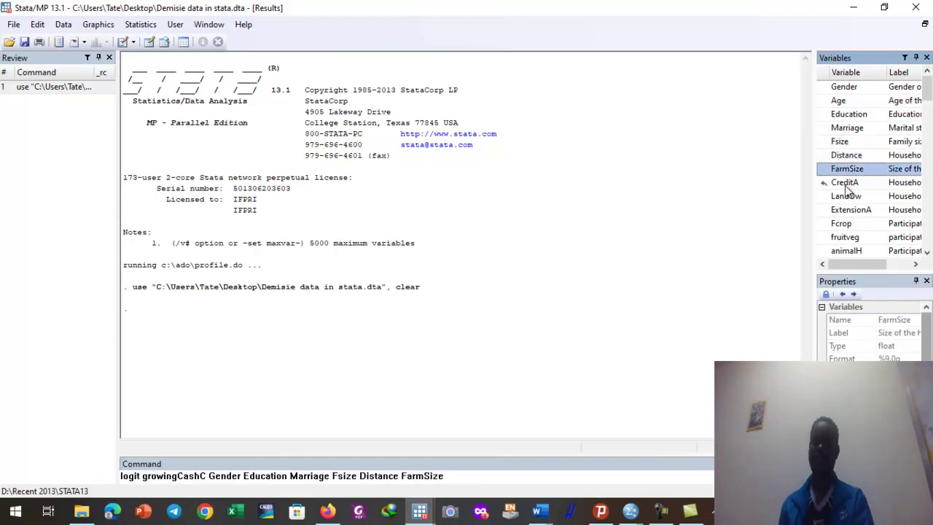
{"action": "left_click", "coordinate": [844, 184]}
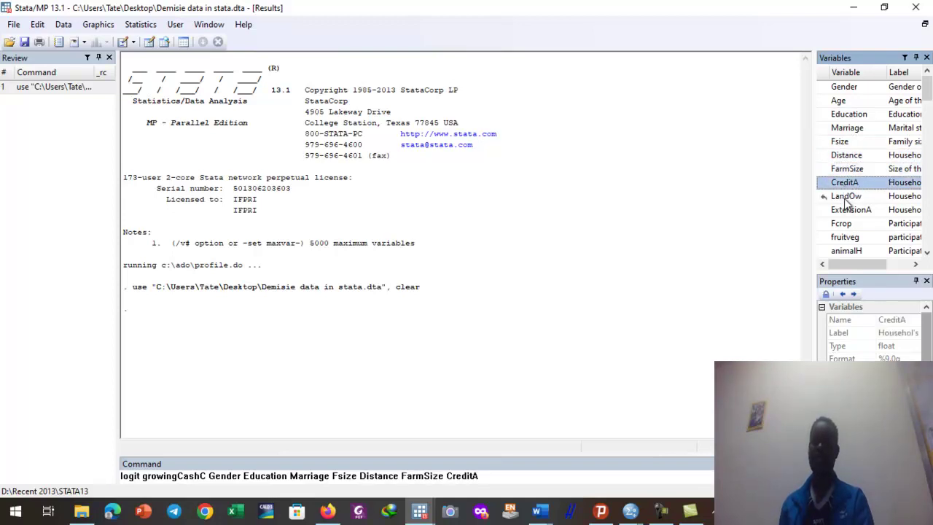
{"action": "left_click", "coordinate": [846, 198]}
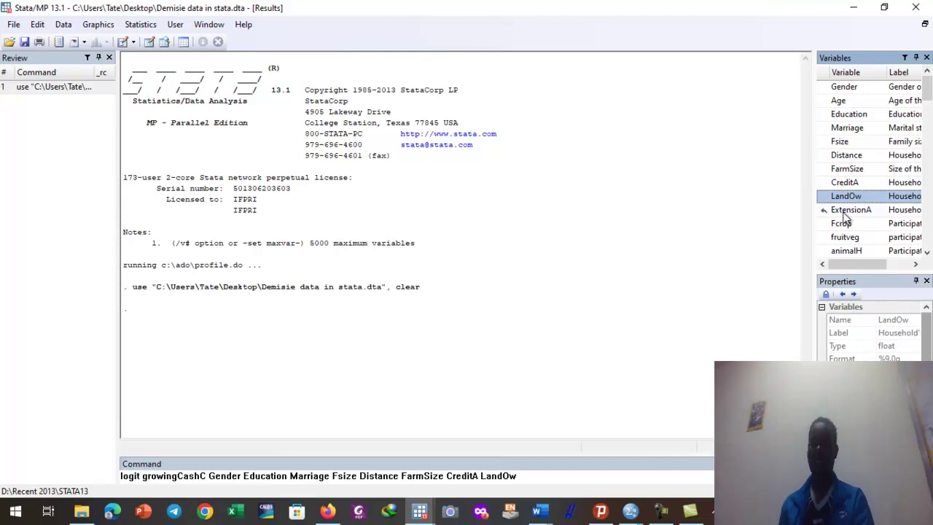
{"action": "left_click", "coordinate": [846, 209]}
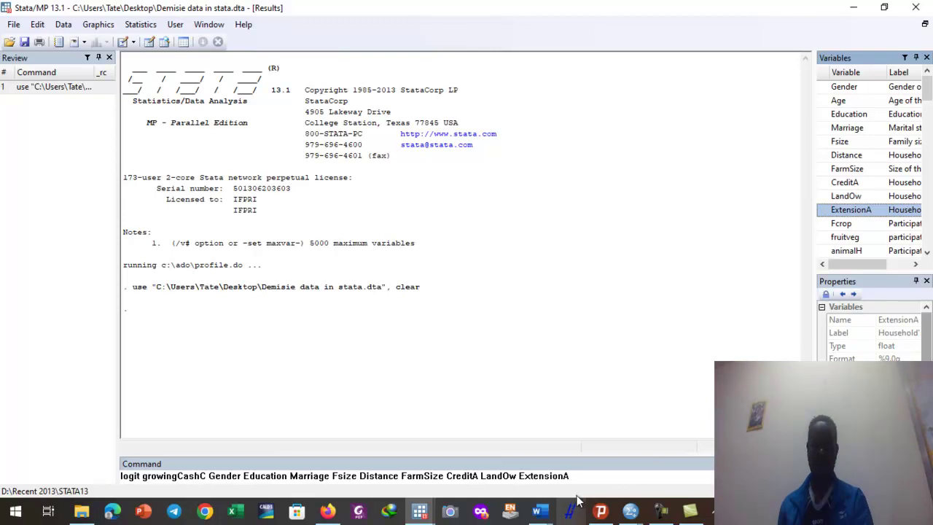
Step: Mark Education and Marriage as categorical predictors in the logit command with the i. prefix
{"action": "left_click", "coordinate": [245, 477]}
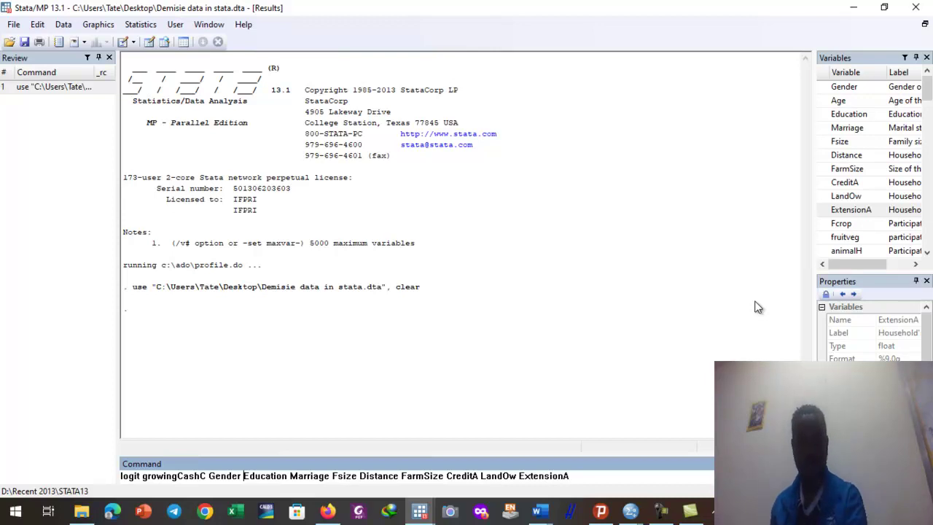
{"action": "type", "text": "i"}
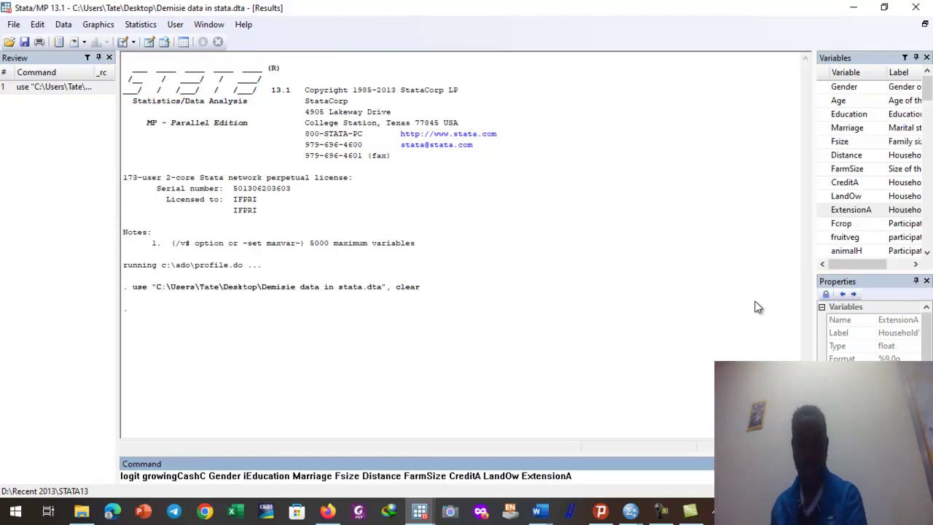
{"action": "type", "text": "."}
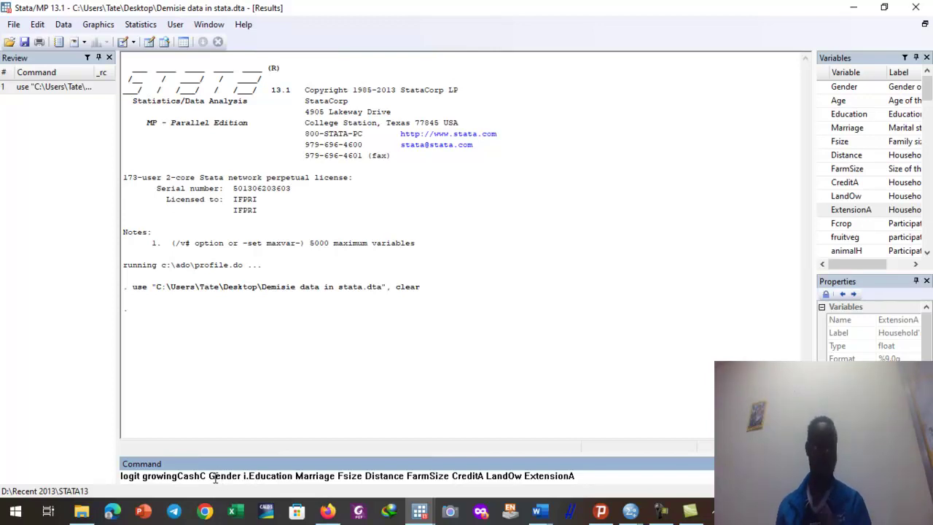
{"action": "left_click", "coordinate": [294, 475]}
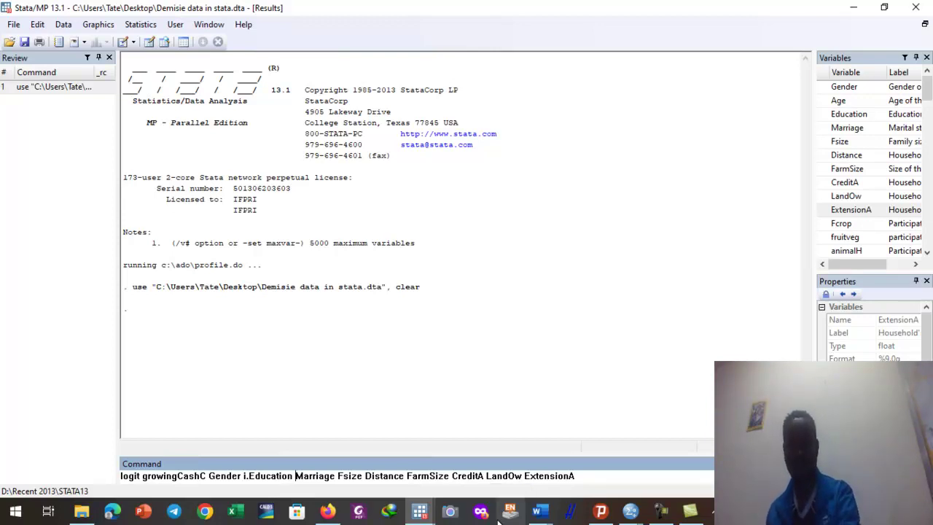
{"action": "type", "text": "i."}
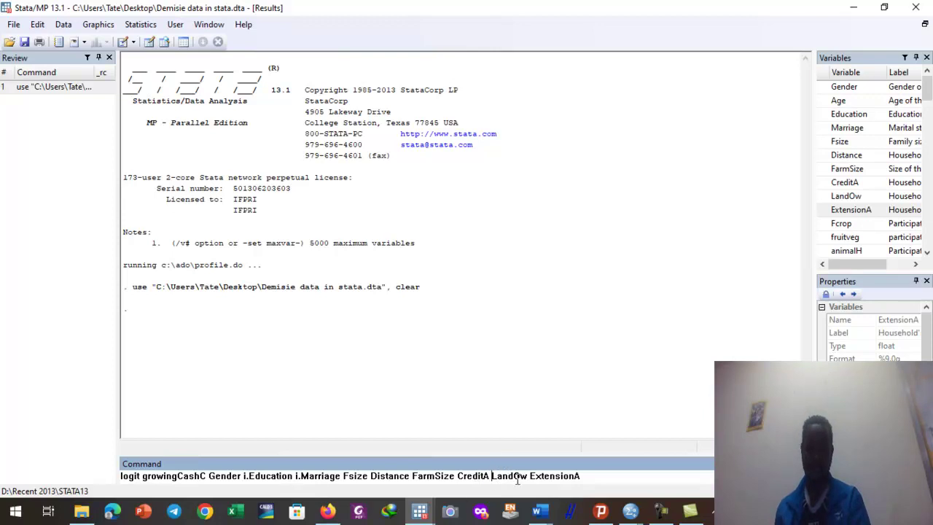
Step: Review the LandOw categories across the records in the Data Editor, and return to the logit command
{"action": "left_click", "coordinate": [483, 461]}
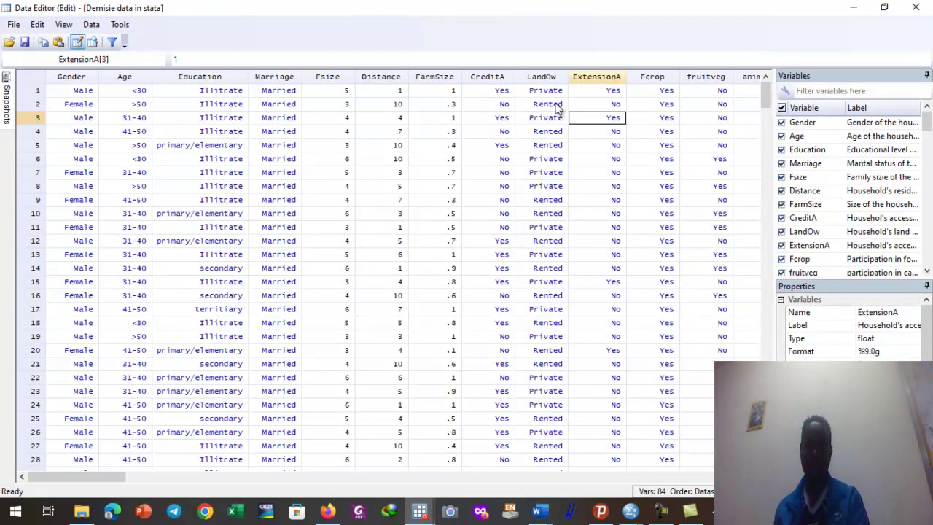
{"action": "scroll", "coordinate": [558, 218], "scroll_direction": "down", "scroll_amount": 9}
{"action": "scroll", "coordinate": [558, 310], "scroll_direction": "down", "scroll_amount": 20}
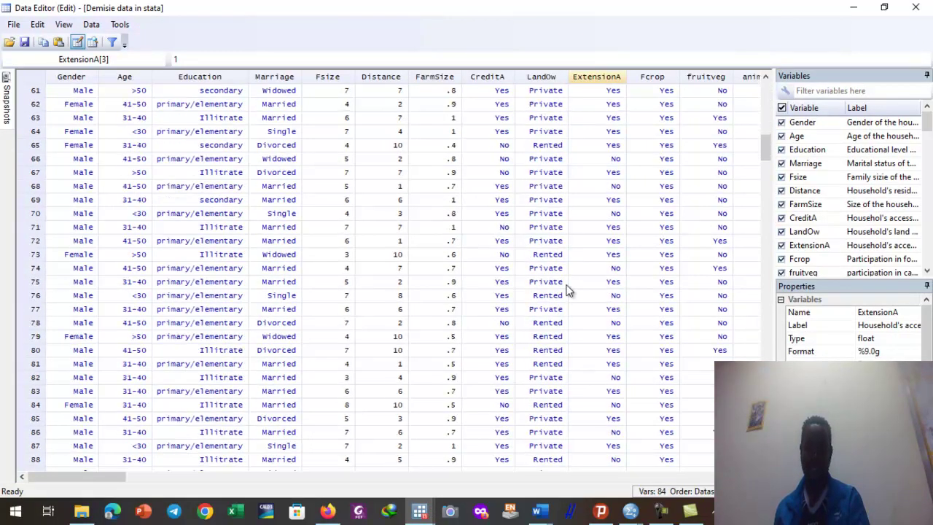
{"action": "scroll", "coordinate": [572, 284], "scroll_direction": "down", "scroll_amount": 20}
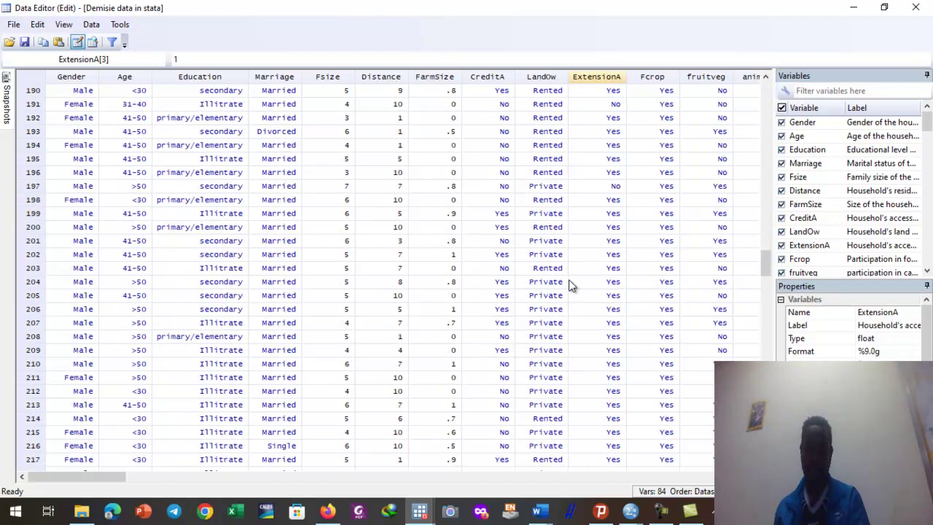
{"action": "scroll", "coordinate": [572, 268], "scroll_direction": "down", "scroll_amount": 20}
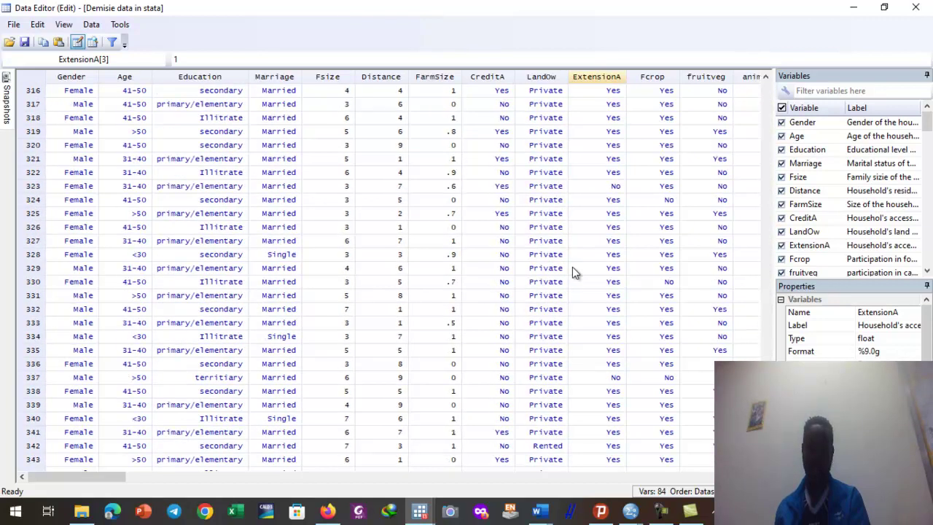
{"action": "left_click", "coordinate": [853, 7]}
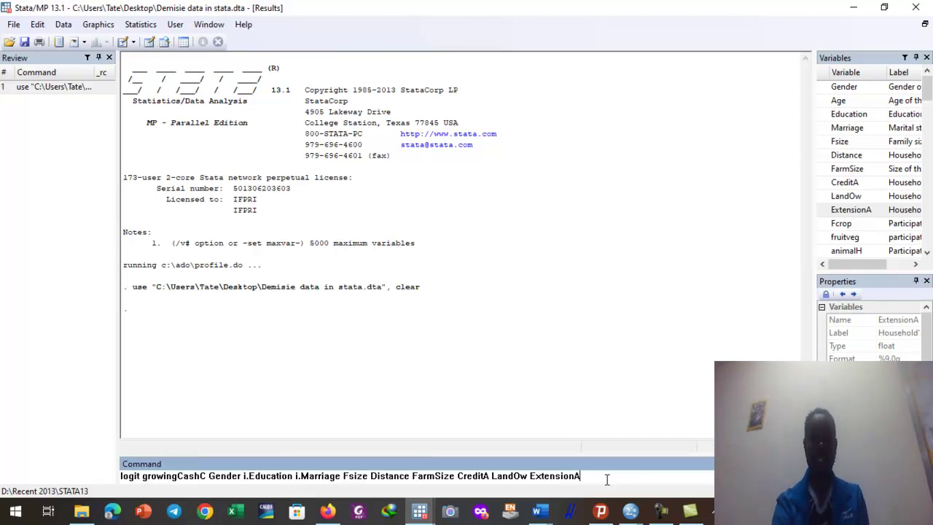
Step: Run the logit regression of growingCashC, display its complete output, and review the model statistics and coefficient table
{"action": "key", "text": "Return"}
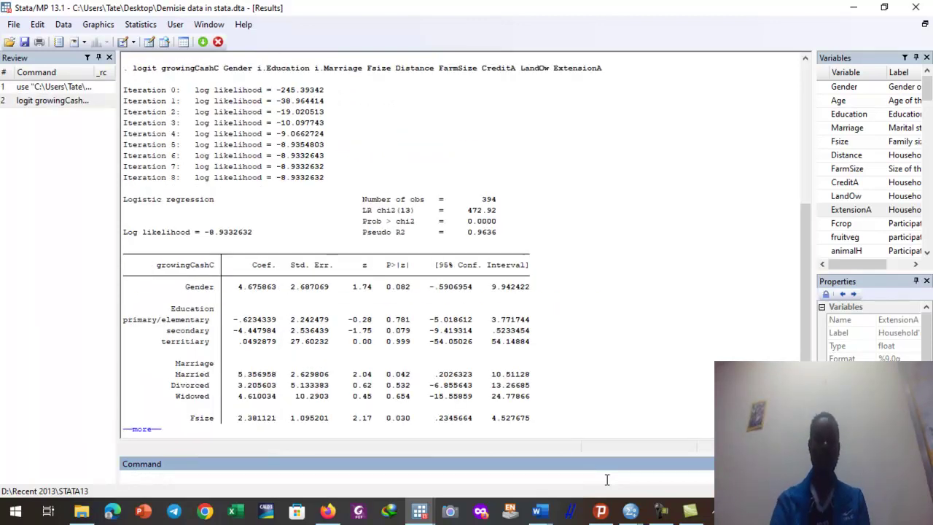
{"action": "left_click", "coordinate": [142, 429]}
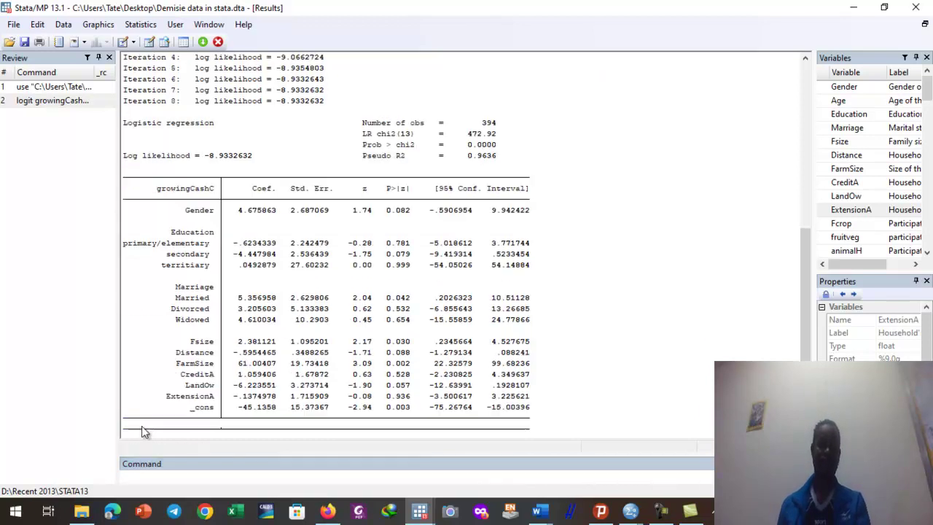
{"action": "scroll", "coordinate": [175, 240], "scroll_direction": "up", "scroll_amount": 3}
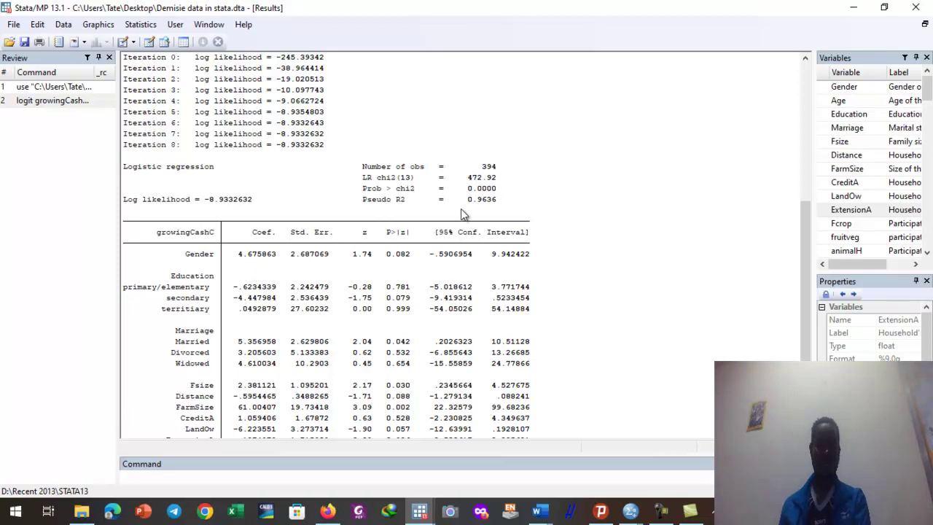
{"action": "scroll", "coordinate": [457, 220], "scroll_direction": "down", "scroll_amount": 2}
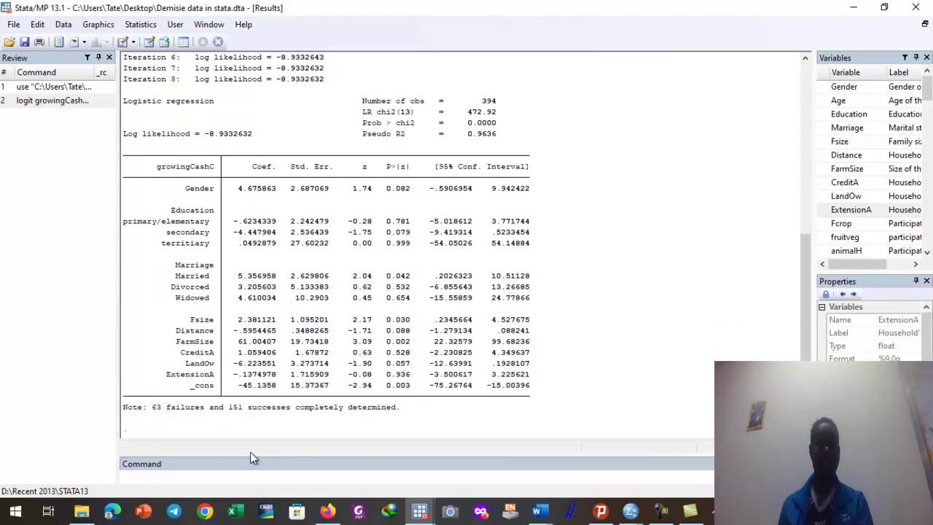
Step: Recall the previous logit command and prefix it with asdoc
{"action": "left_click", "coordinate": [249, 473]}
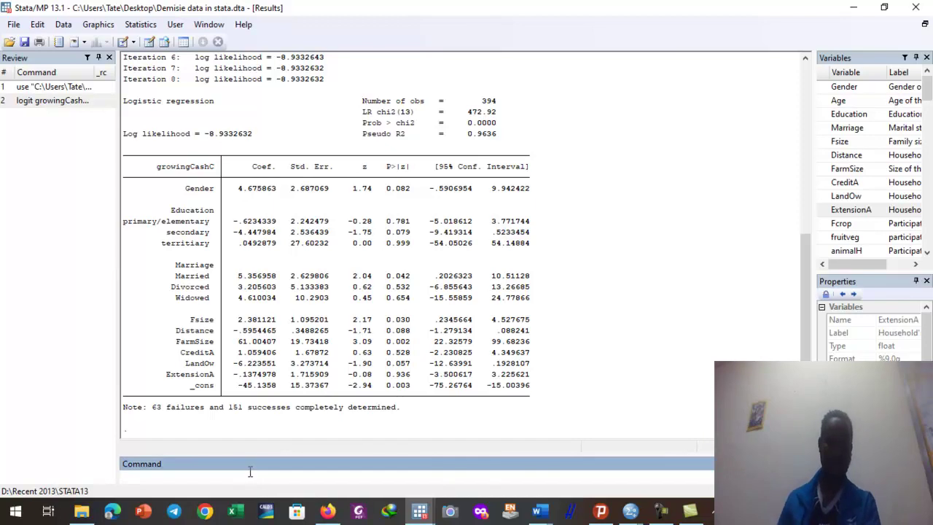
{"action": "left_click", "coordinate": [33, 100]}
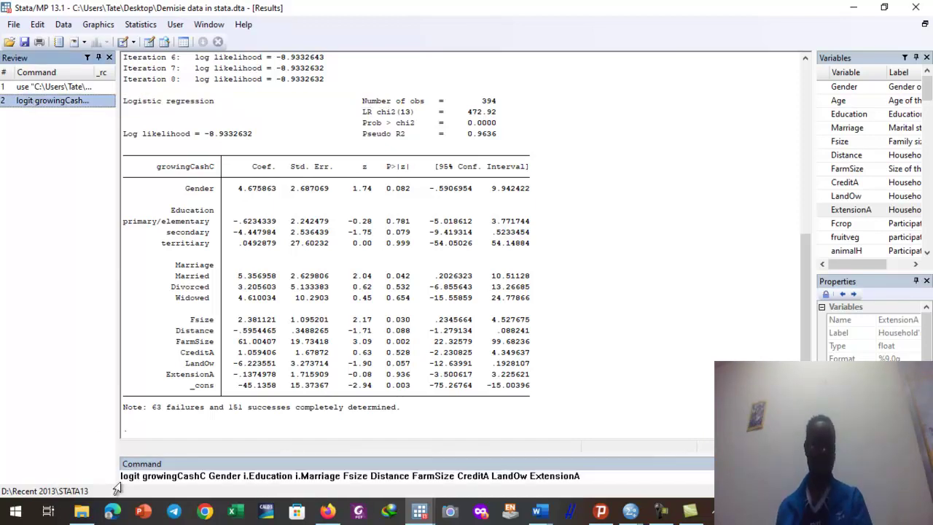
{"action": "left_click", "coordinate": [121, 478]}
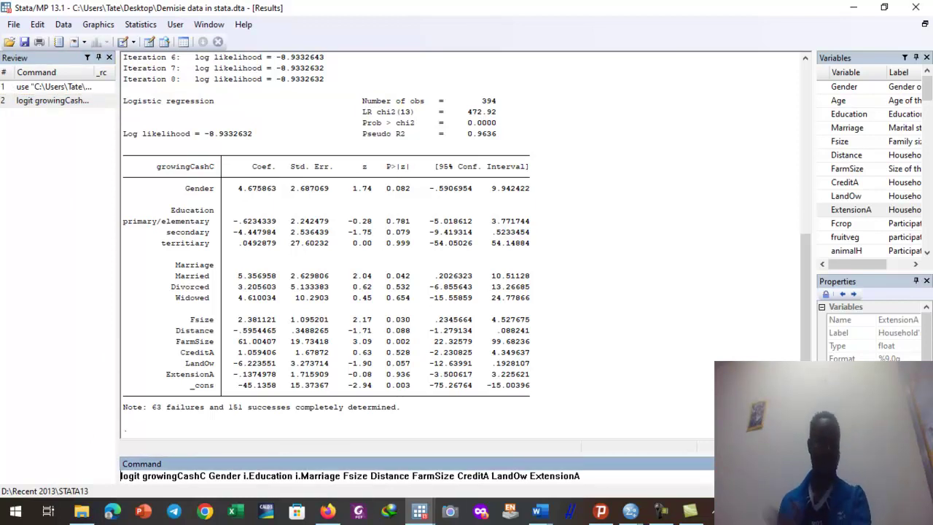
{"action": "type", "text": "asdoc"}
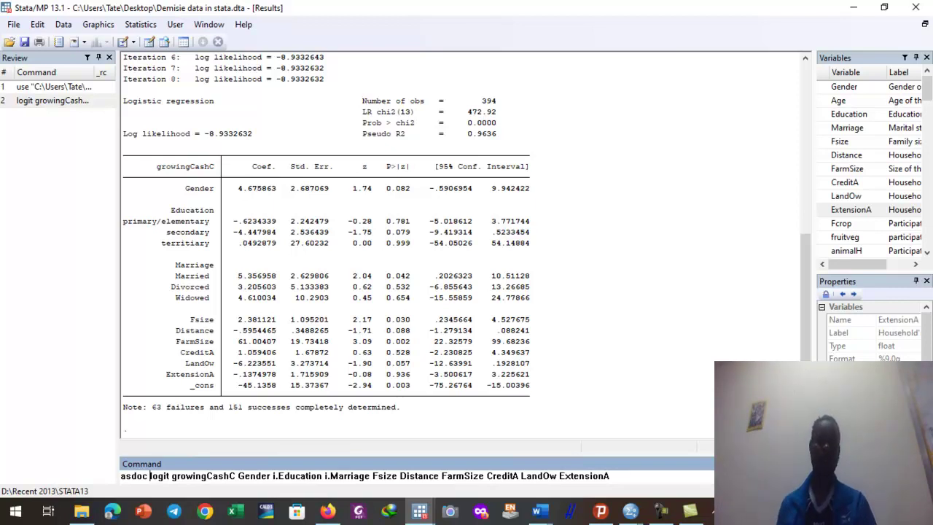
{"action": "left_click_drag", "start_coordinate": [177, 111], "coordinate": [533, 394]}
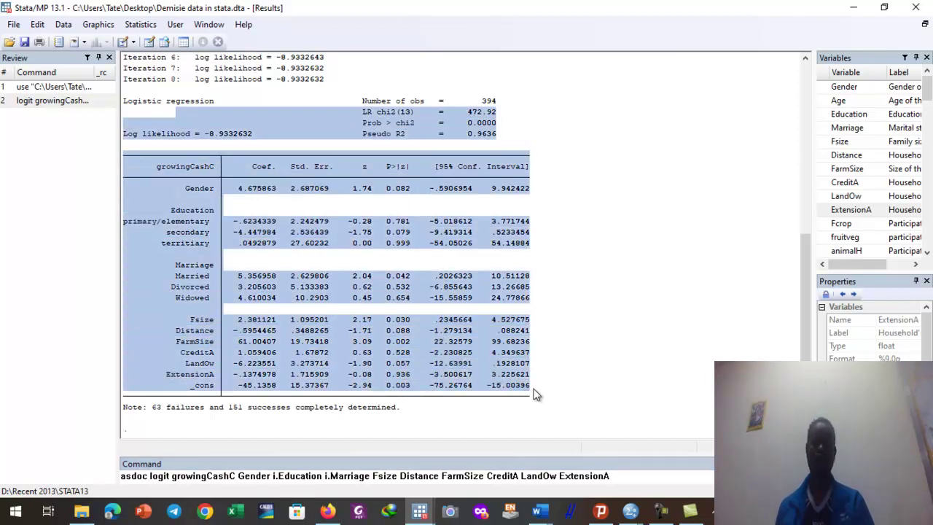
{"action": "left_click", "coordinate": [585, 283]}
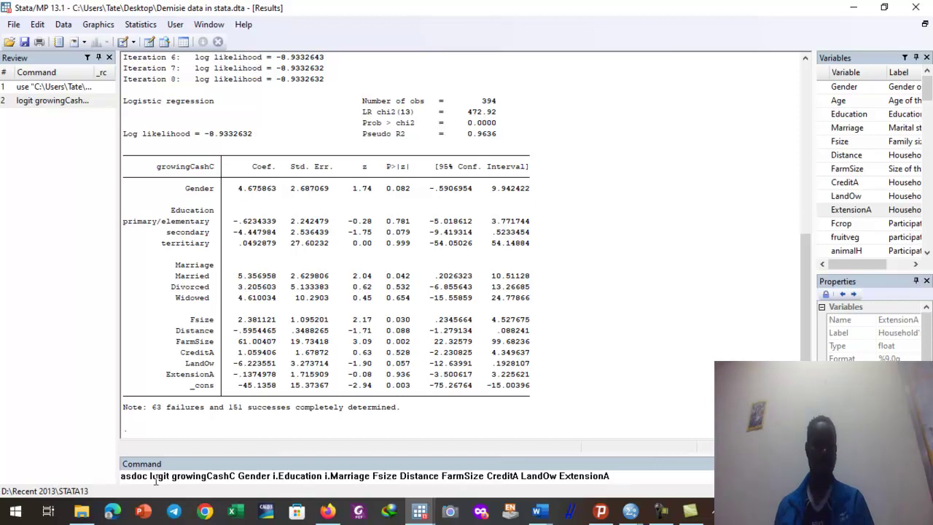
Step: Remove the asdoc prefix from the logit command, and clear the whole command line
{"action": "left_click_drag", "start_coordinate": [147, 477], "coordinate": [120, 476]}
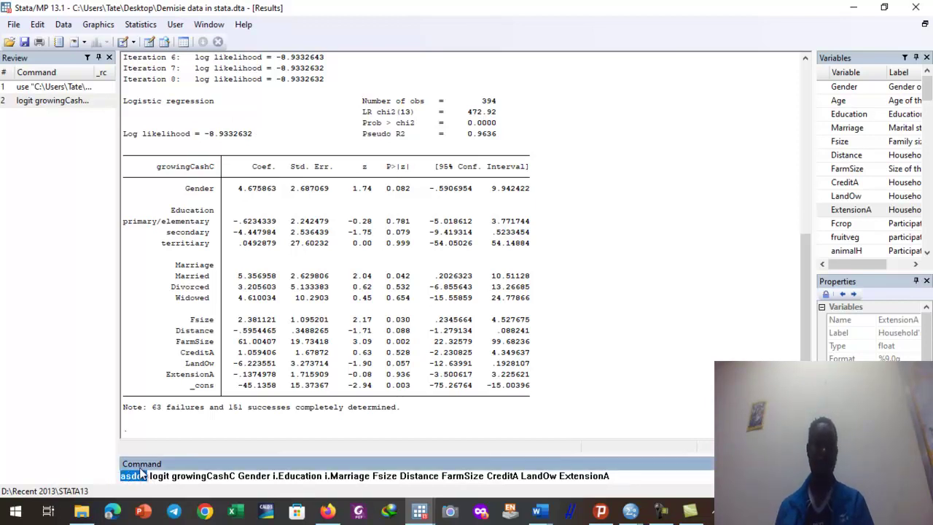
{"action": "left_click", "coordinate": [152, 475]}
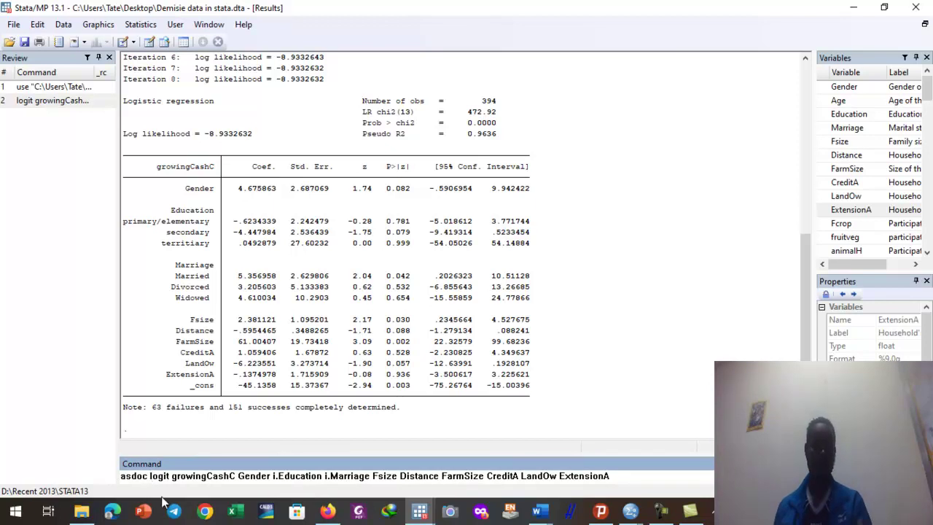
{"action": "key", "text": "BackSpace"}
{"action": "key", "text": "BackSpace"}
{"action": "key", "text": "BackSpace"}
{"action": "key", "text": "BackSpace"}
{"action": "key", "text": "BackSpace"}
{"action": "key", "text": "BackSpace"}
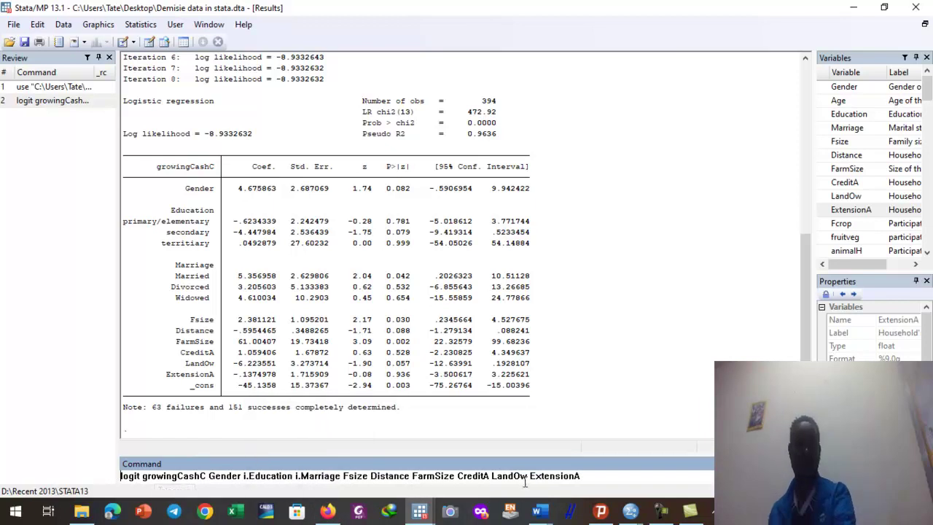
{"action": "left_click", "coordinate": [591, 477]}
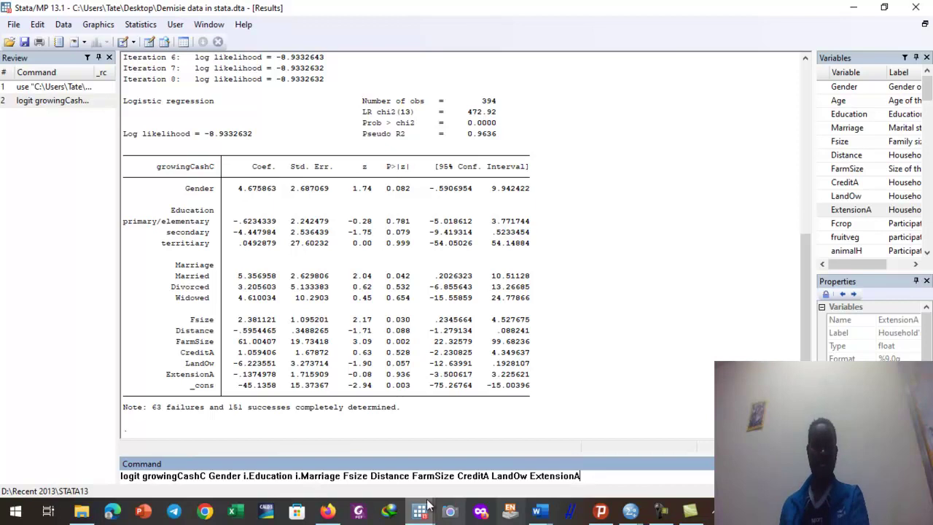
{"action": "left_click_drag", "start_coordinate": [587, 477], "coordinate": [88, 468]}
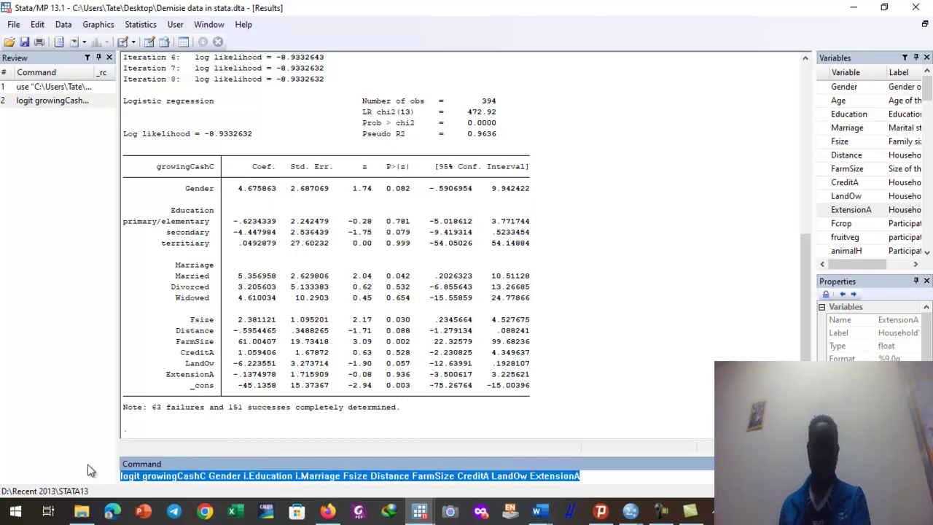
{"action": "key", "text": "ctrl+x"}
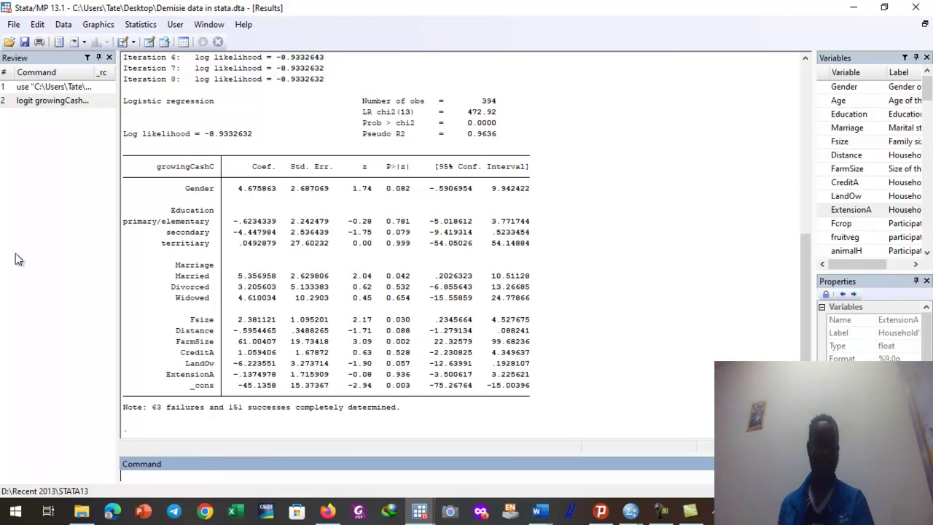
Step: Recall the previous logit command, add the or option for odds ratios, and run it to display the complete output
{"action": "left_click", "coordinate": [59, 100]}
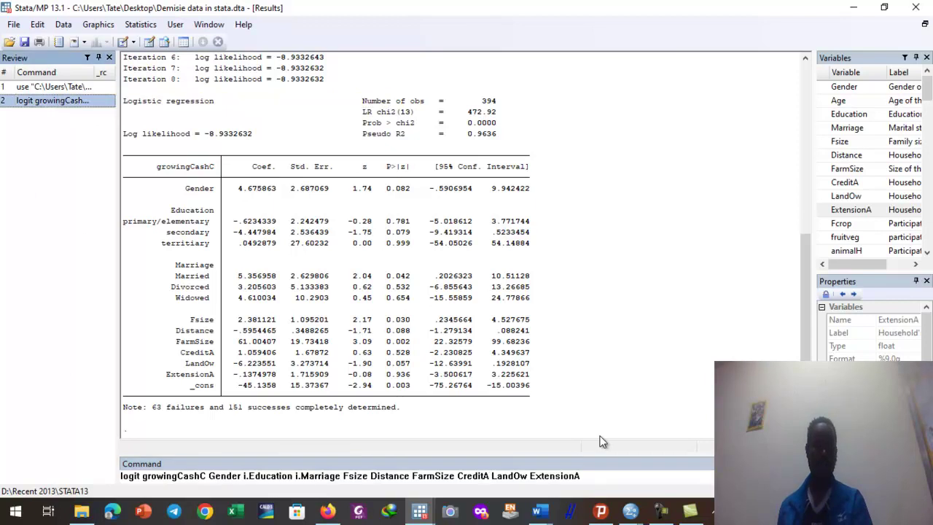
{"action": "left_click", "coordinate": [590, 474]}
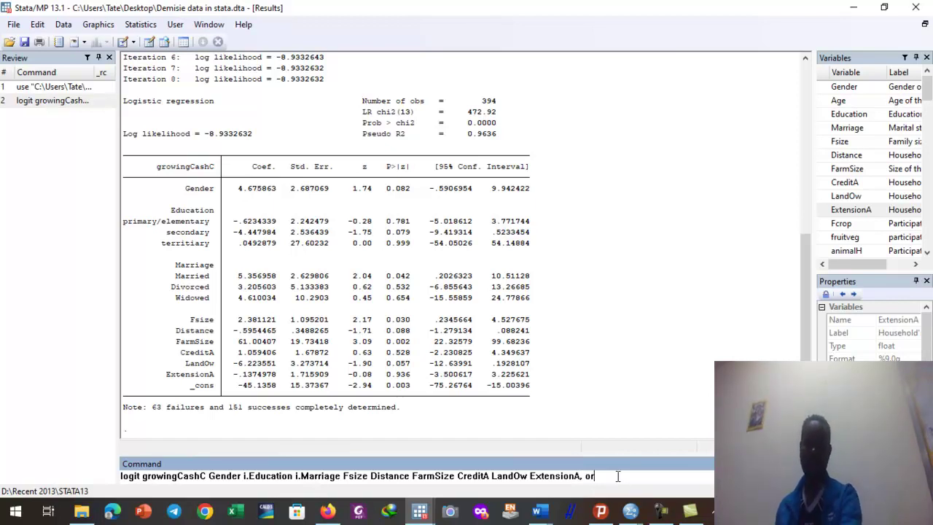
{"action": "key", "text": "Return"}
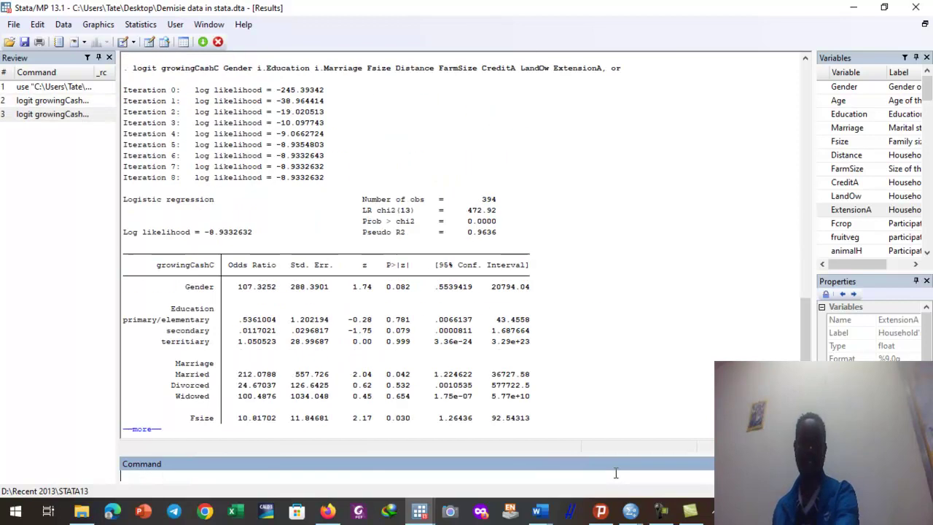
{"action": "left_click", "coordinate": [137, 430]}
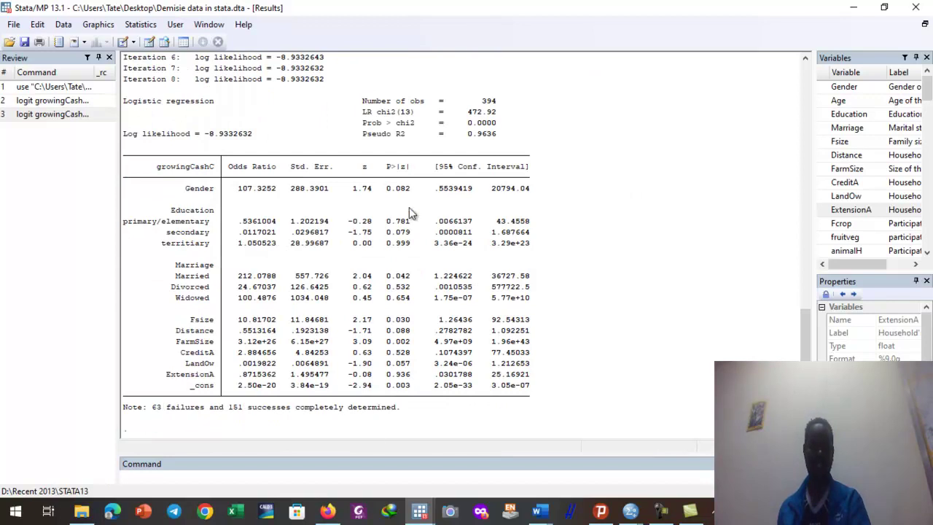
Step: Compare the coefficient table of the first logit regression with the odds ratio table of the second one
{"action": "scroll", "coordinate": [467, 264], "scroll_direction": "up", "scroll_amount": 3}
{"action": "scroll", "coordinate": [466, 264], "scroll_direction": "up", "scroll_amount": 10}
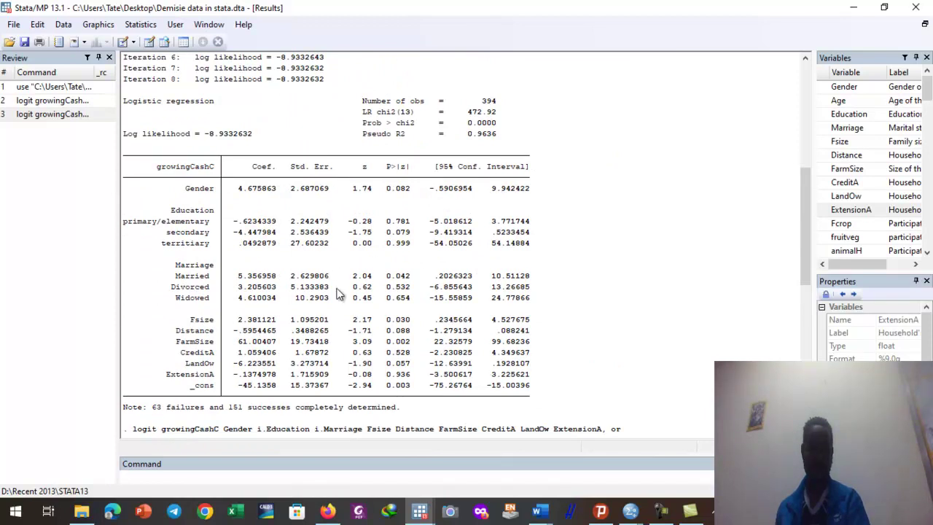
{"action": "scroll", "coordinate": [514, 279], "scroll_direction": "down", "scroll_amount": 4}
{"action": "scroll", "coordinate": [514, 279], "scroll_direction": "down", "scroll_amount": 8}
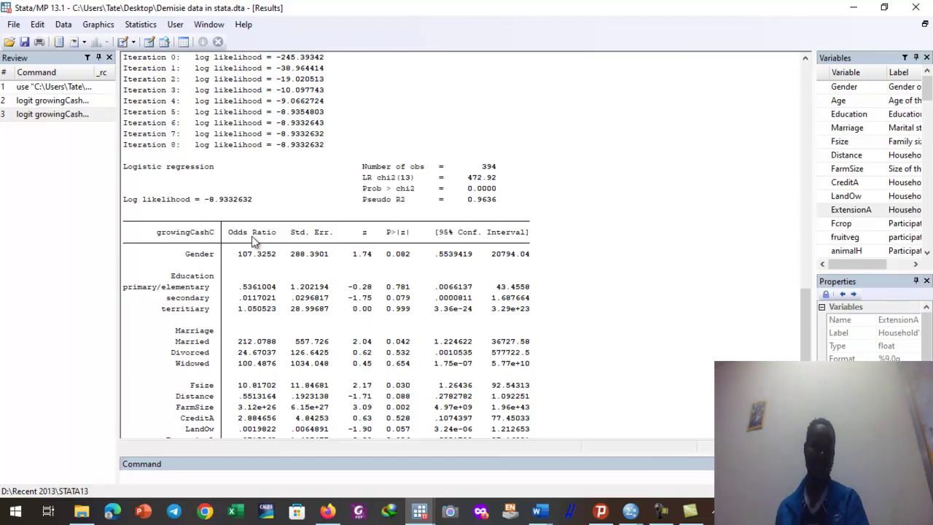
{"action": "scroll", "coordinate": [321, 349], "scroll_direction": "up", "scroll_amount": 10}
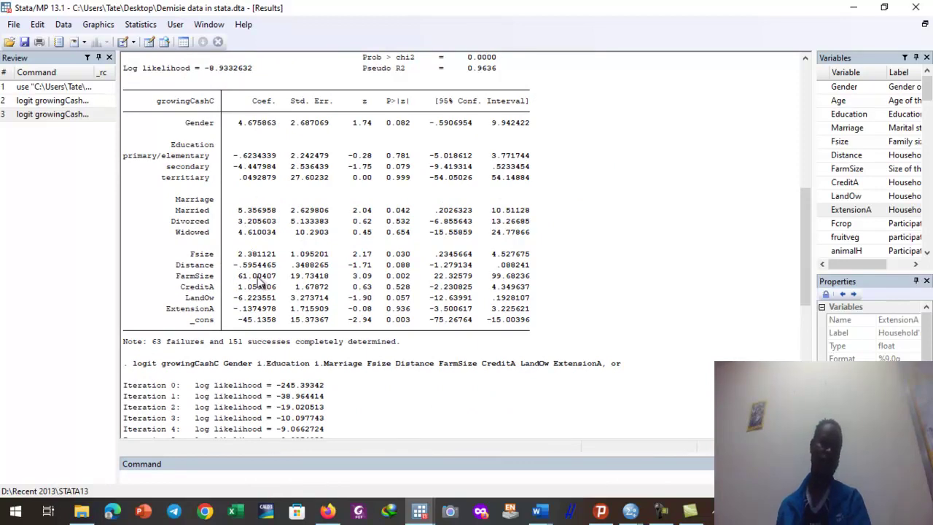
{"action": "scroll", "coordinate": [285, 326], "scroll_direction": "down", "scroll_amount": 5}
{"action": "scroll", "coordinate": [284, 325], "scroll_direction": "down", "scroll_amount": 4}
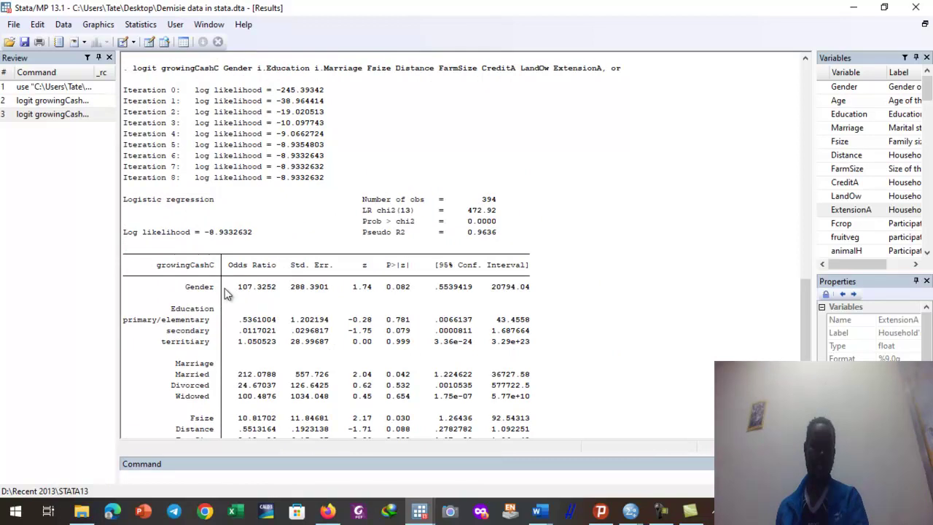
{"action": "scroll", "coordinate": [253, 284], "scroll_direction": "down", "scroll_amount": 2}
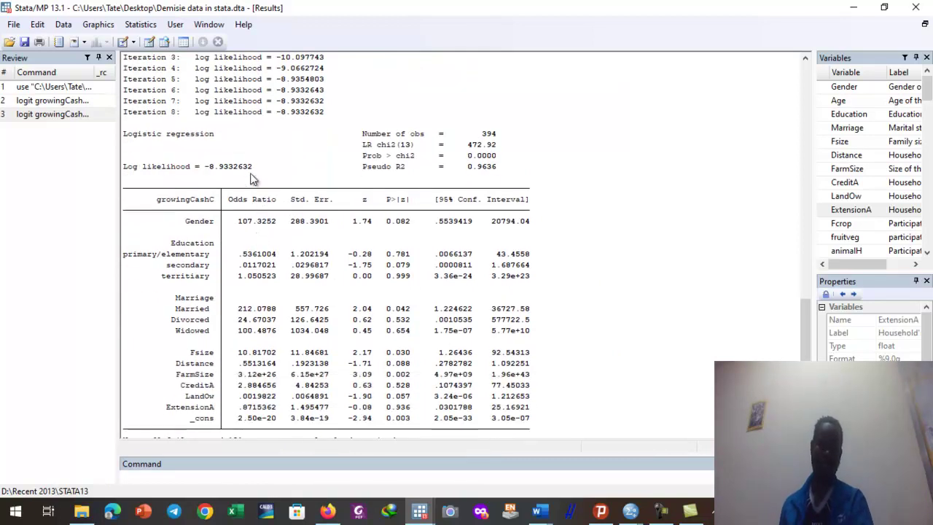